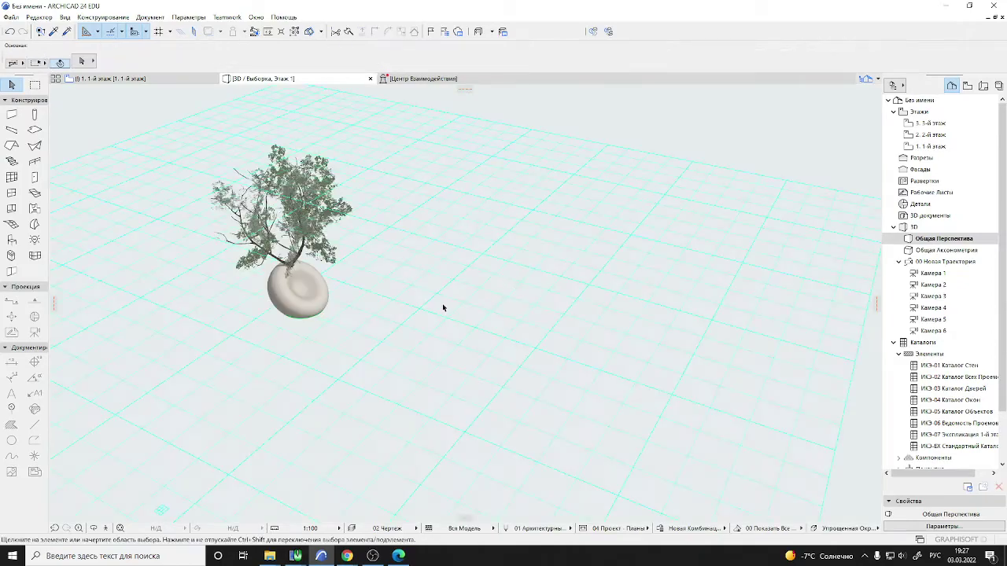
# Suspend the grouping of the tree and beanbag, and select only the Кресло-мешок 24 object in the 3D view
pyautogui.moveTo(443, 307)
pyautogui.keyDown('shift'); pyautogui.mouseDown(button='middle')
pyautogui.moveTo(198, 310)
pyautogui.moveTo(427, 285)
pyautogui.moveTo(268, 272)
pyautogui.moveTo(375, 325)
pyautogui.moveTo(366, 320)
pyautogui.mouseUp(button='middle'); pyautogui.keyUp('shift')
pyautogui.scroll(5, 268, 271)
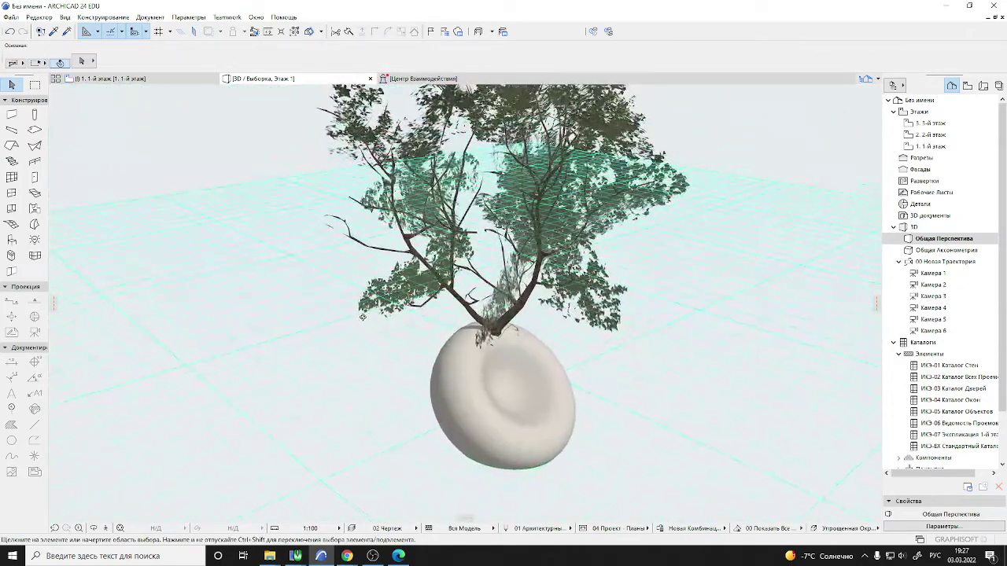
pyautogui.scroll(-4, 373, 318)
pyautogui.click(445, 373)
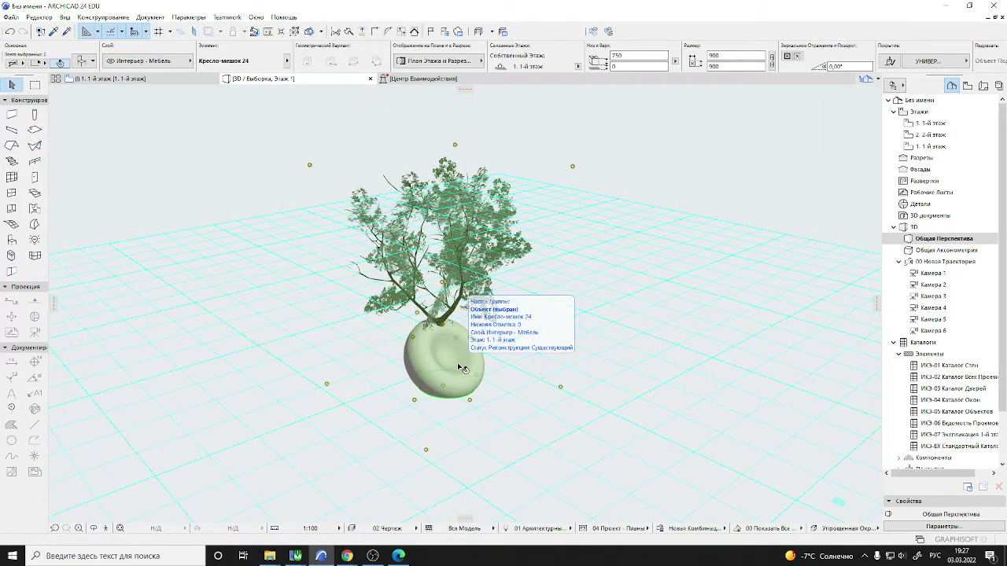
pyautogui.click(629, 346)
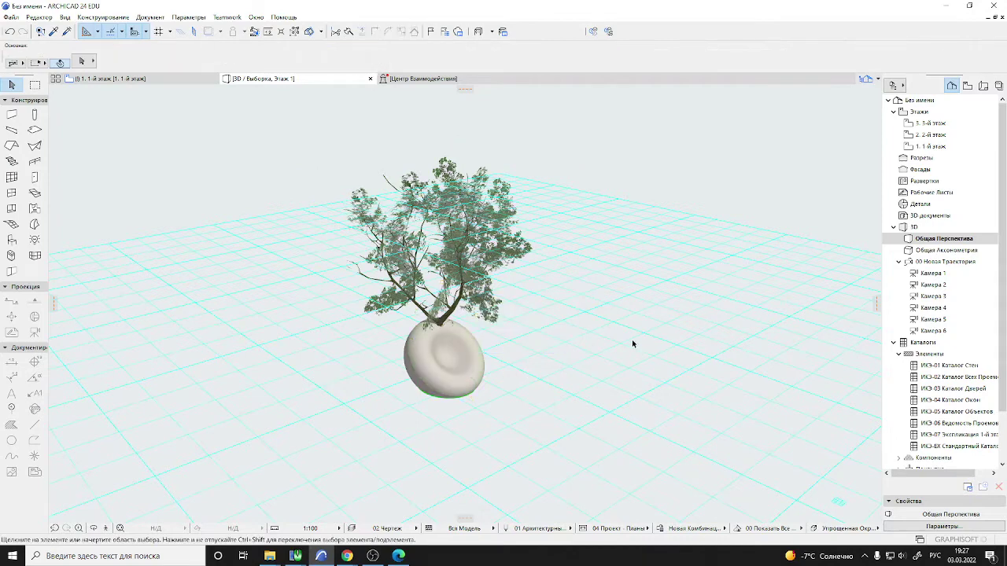
pyautogui.click(470, 374)
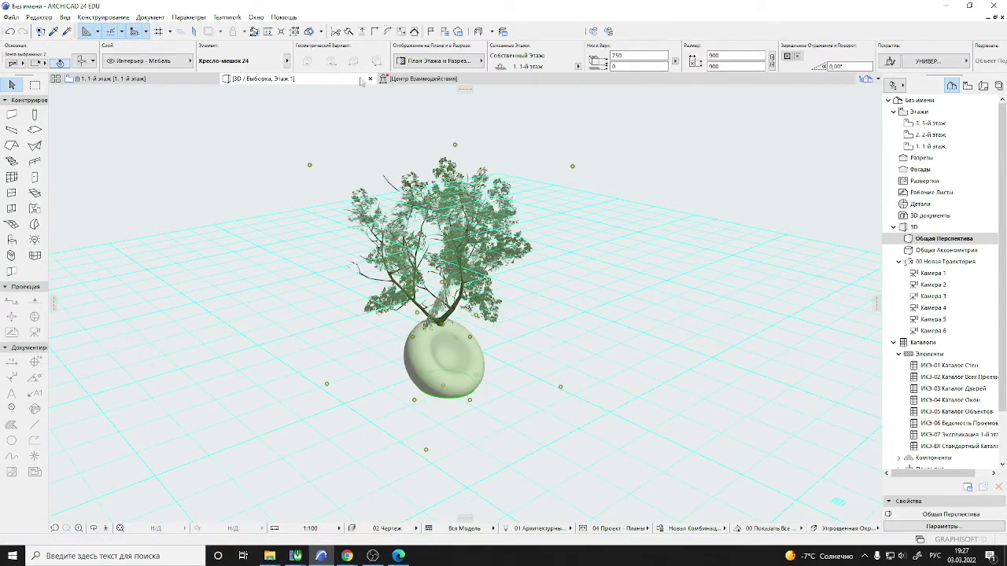
pyautogui.click(295, 32)
pyautogui.click(734, 201)
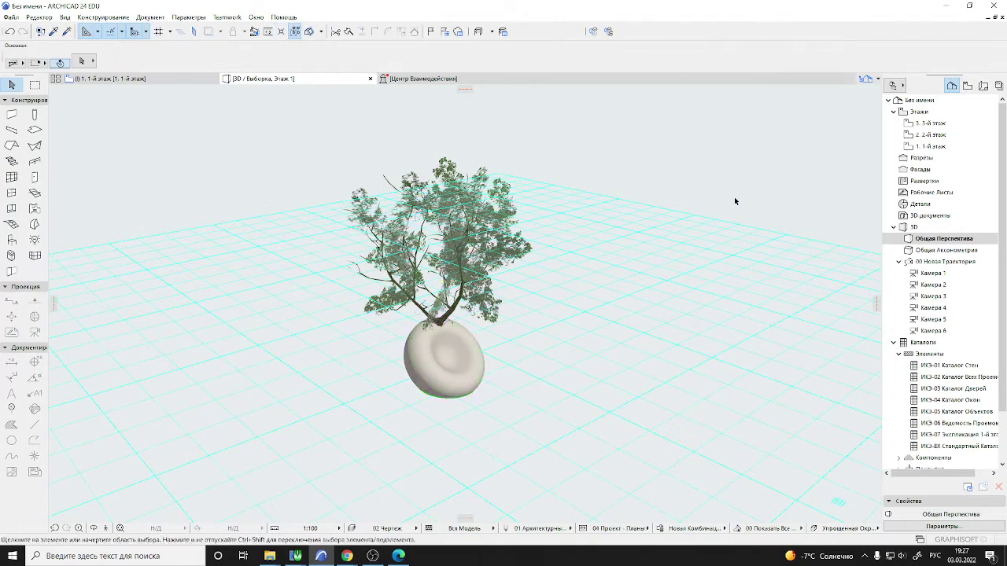
pyautogui.click(462, 395)
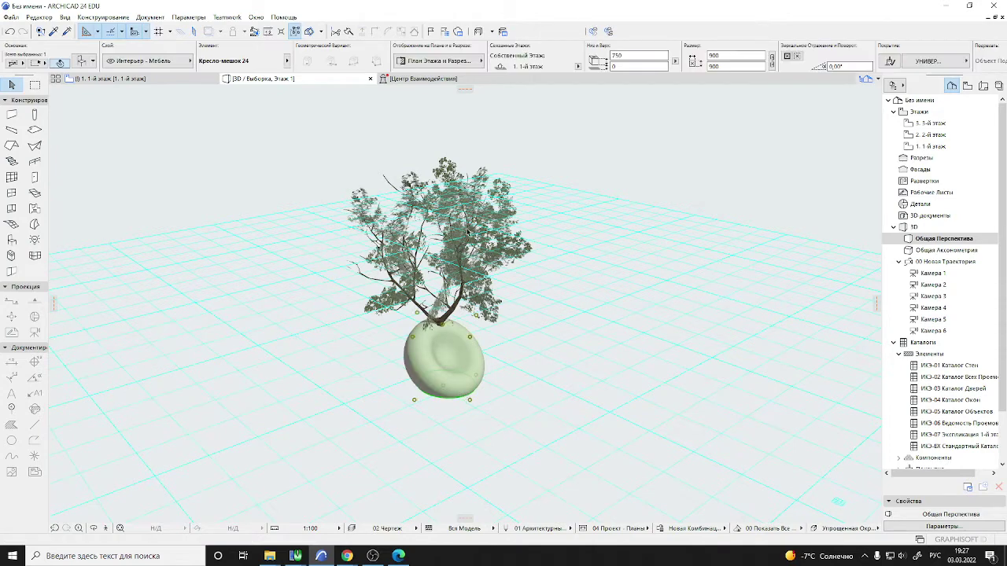
pyautogui.click(473, 386)
# Set the selected beanbag's 3D-детализация to Отключен in its object settings
pyautogui.click(82, 61)
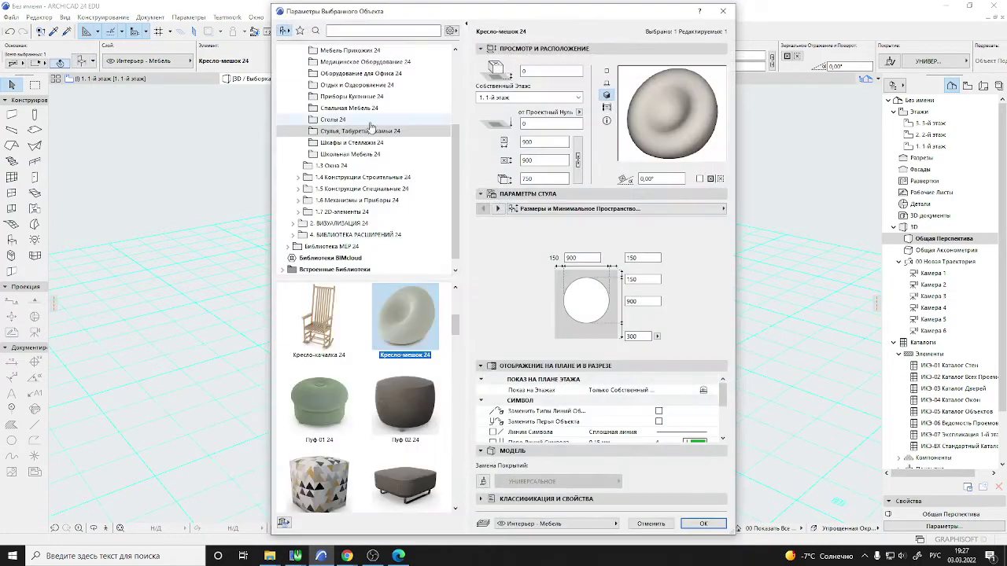
pyautogui.click(589, 208)
pyautogui.click(589, 208)
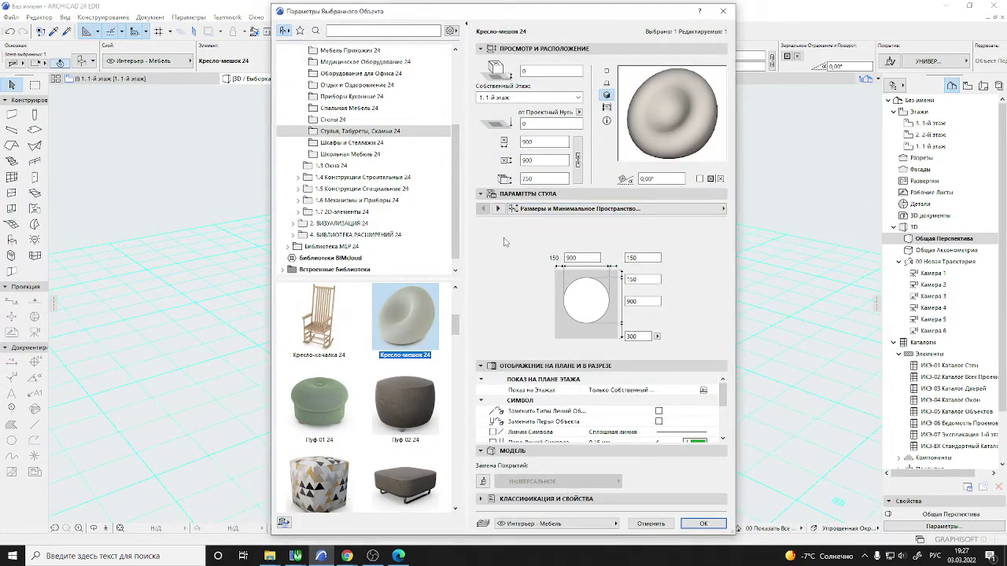
pyautogui.click(497, 209)
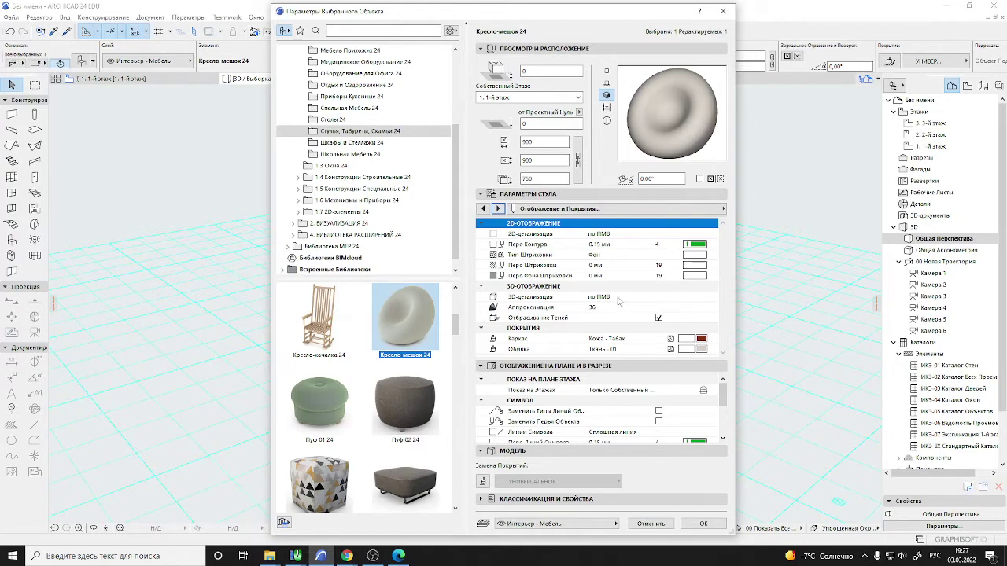
pyautogui.click(620, 297)
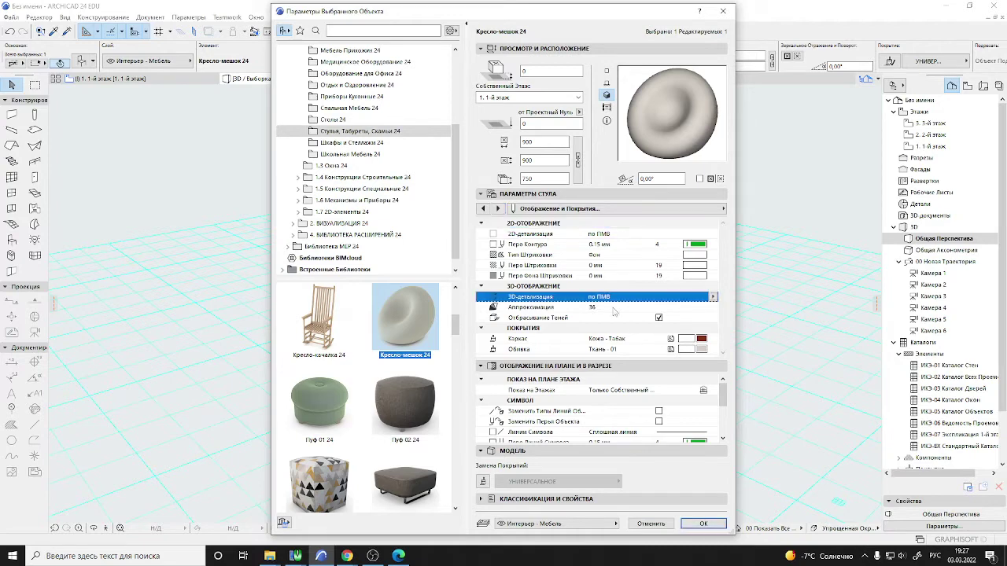
pyautogui.click(712, 297)
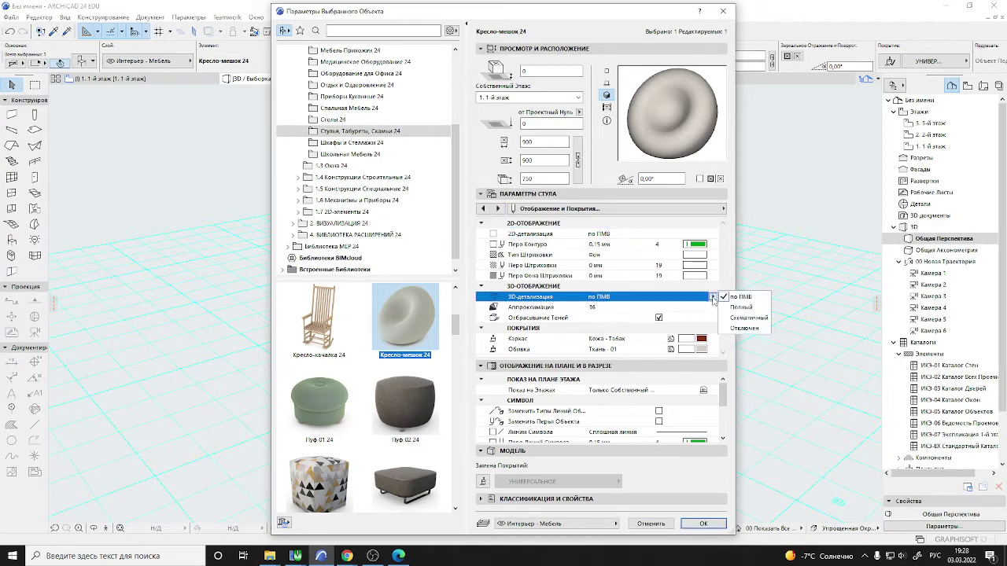
pyautogui.click(746, 328)
pyautogui.click(704, 523)
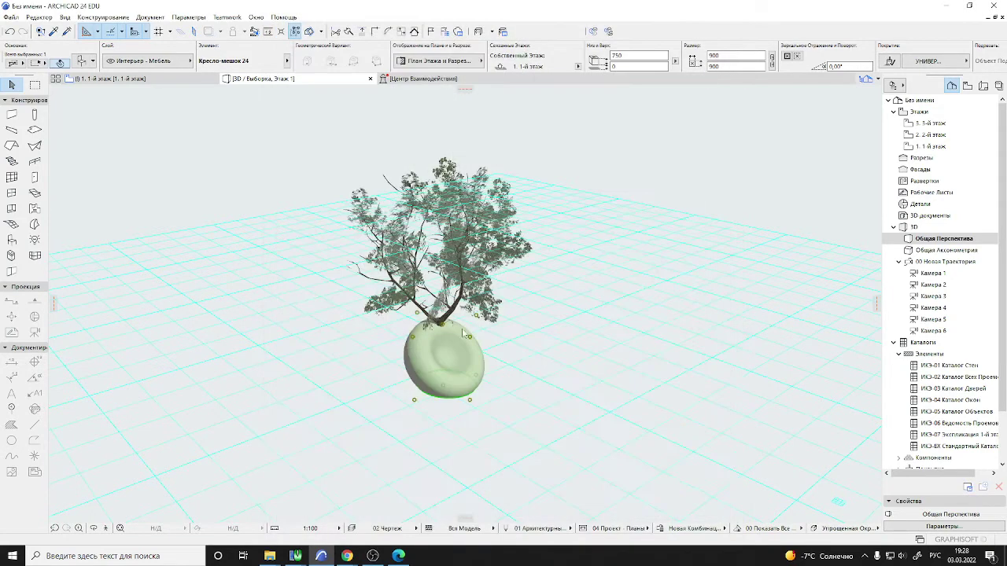
# Compare the beanbag's display on the first-floor plan and in the 3D view, and undo the 3D detail change
pyautogui.click(137, 81)
pyautogui.scroll(4, 488, 252)
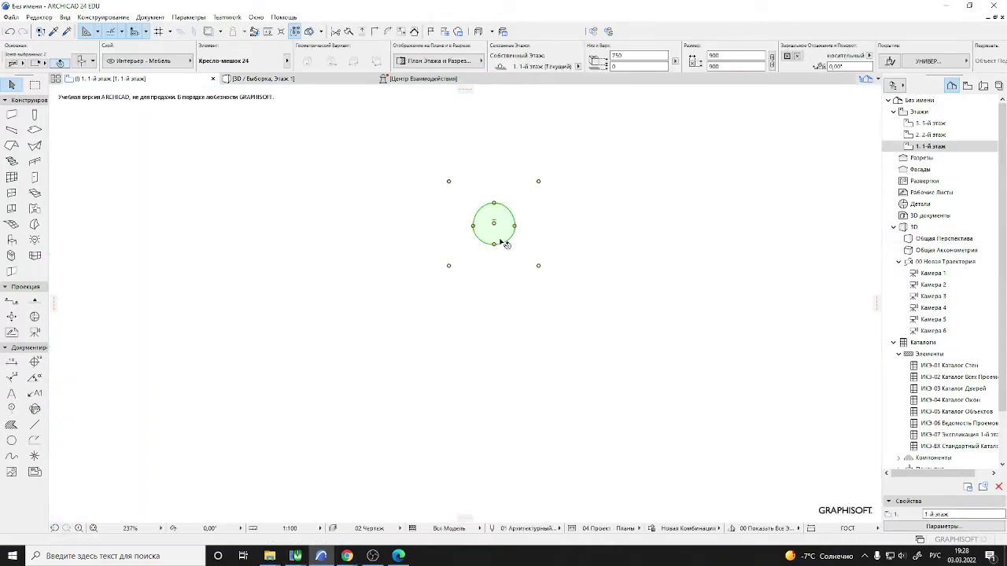
pyautogui.scroll(-4, 381, 166)
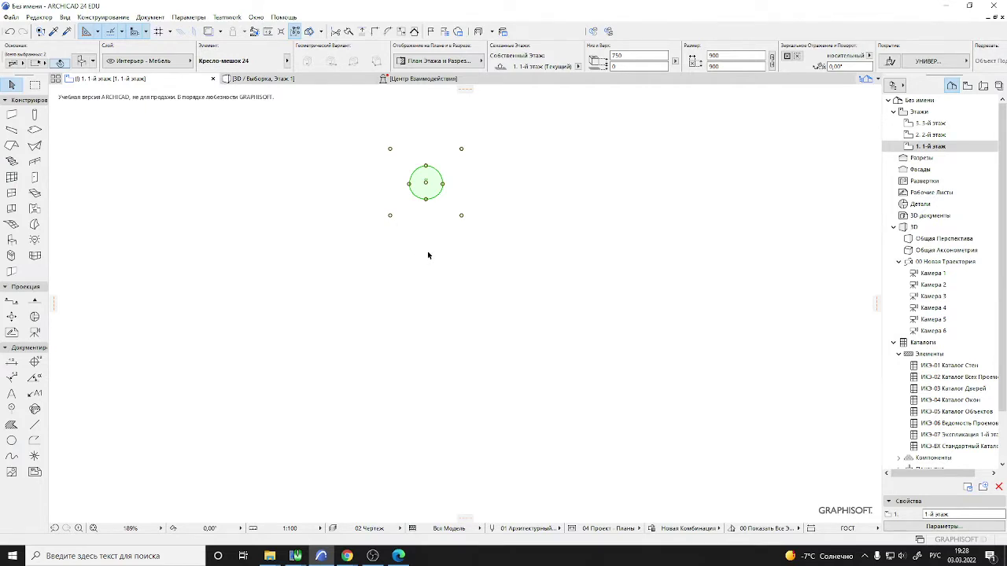
pyautogui.click(307, 80)
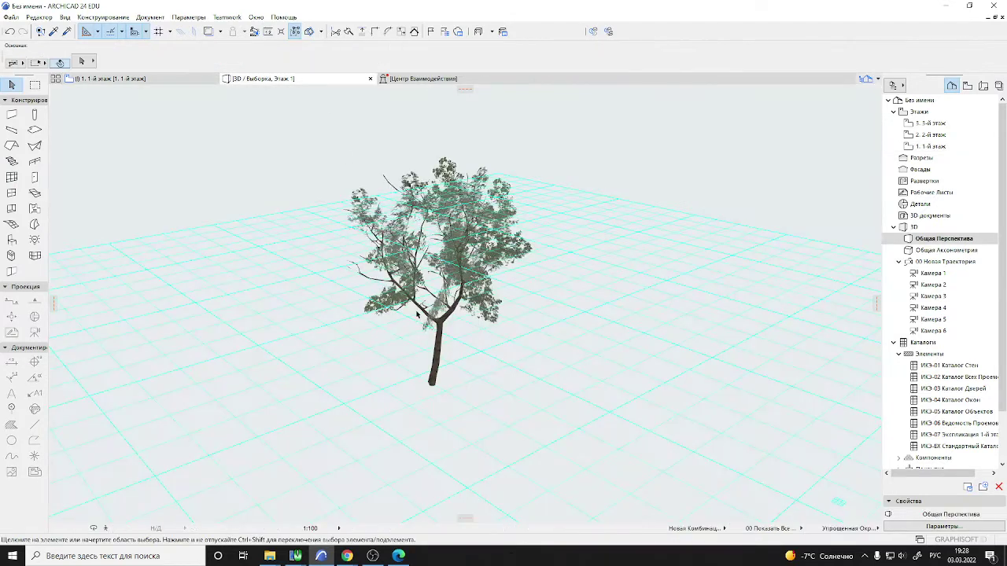
pyautogui.click(133, 78)
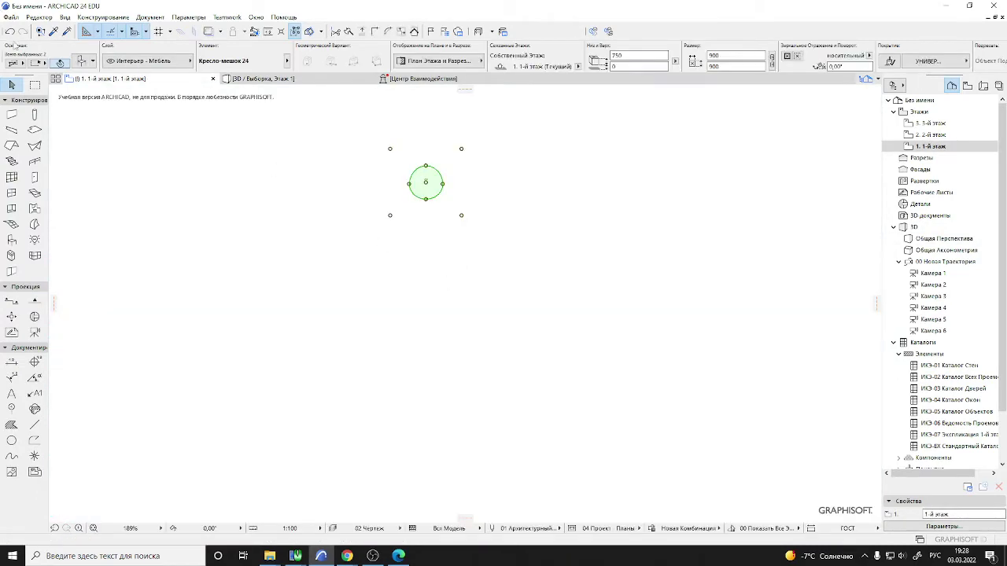
pyautogui.click(263, 78)
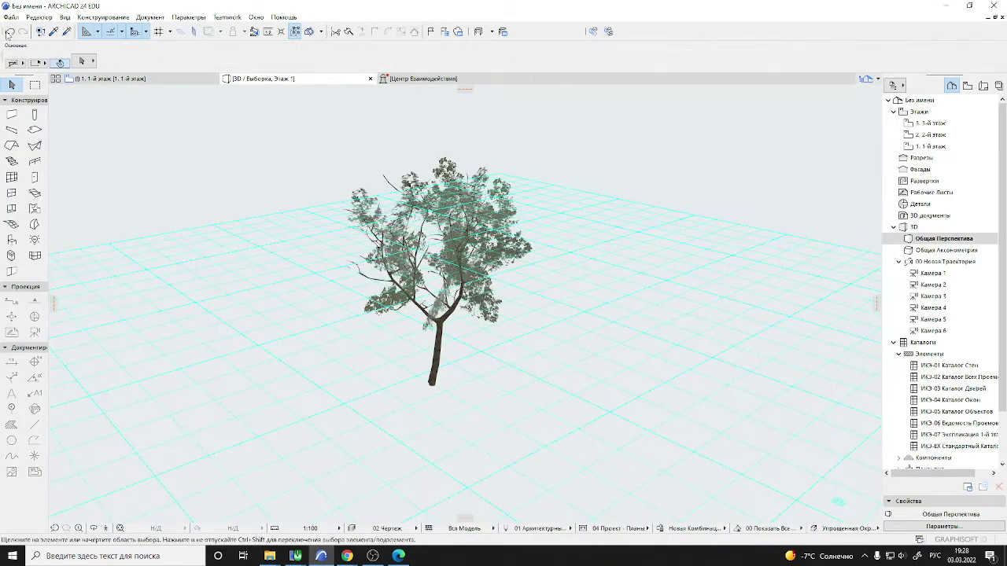
pyautogui.click(8, 32)
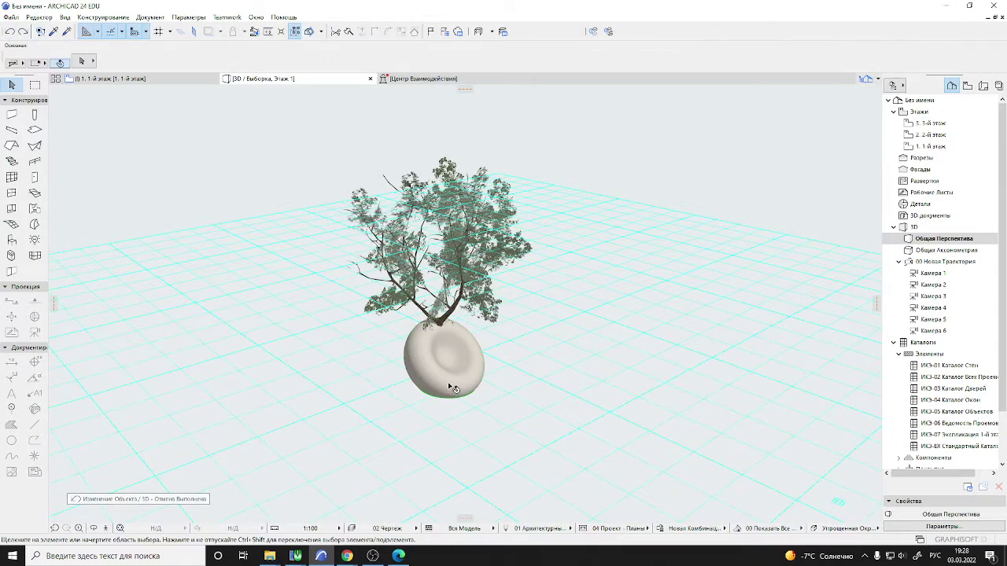
# Check which layers the beanbag and the tree are assigned to in the 3D view, ending with the beanbag selected
pyautogui.click(453, 388)
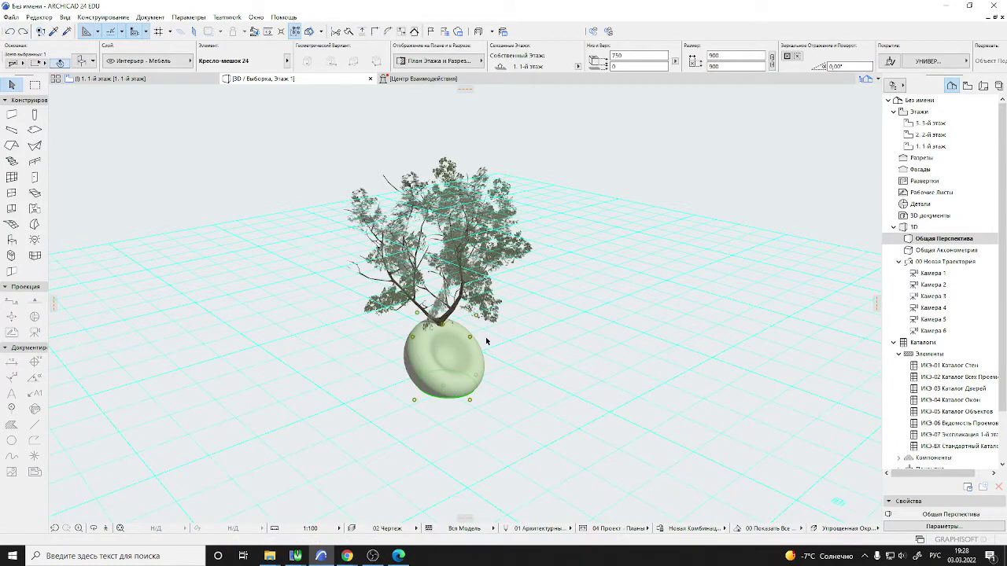
pyautogui.click(467, 245)
pyautogui.click(476, 379)
pyautogui.click(160, 62)
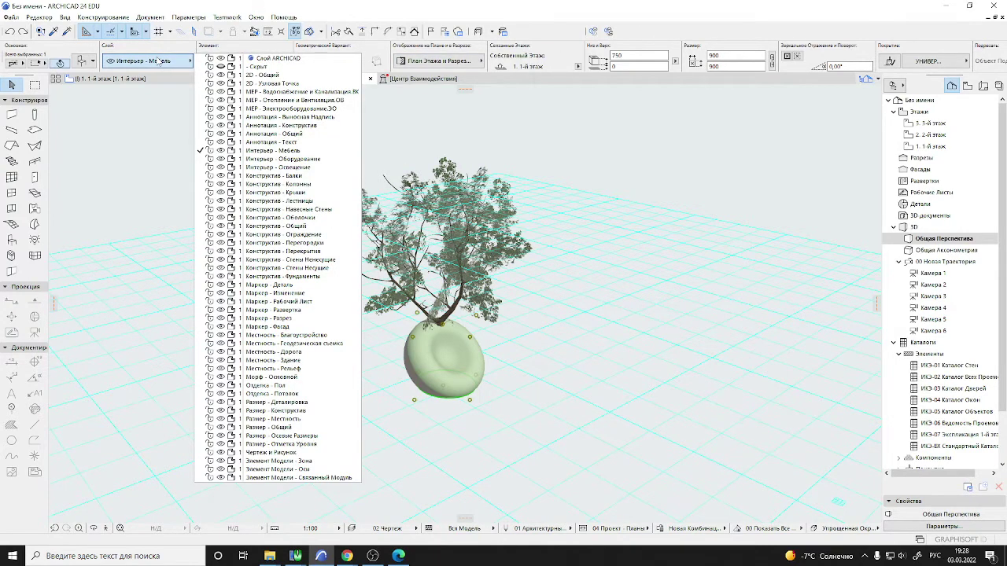
pyautogui.click(160, 61)
pyautogui.click(160, 61)
pyautogui.click(159, 61)
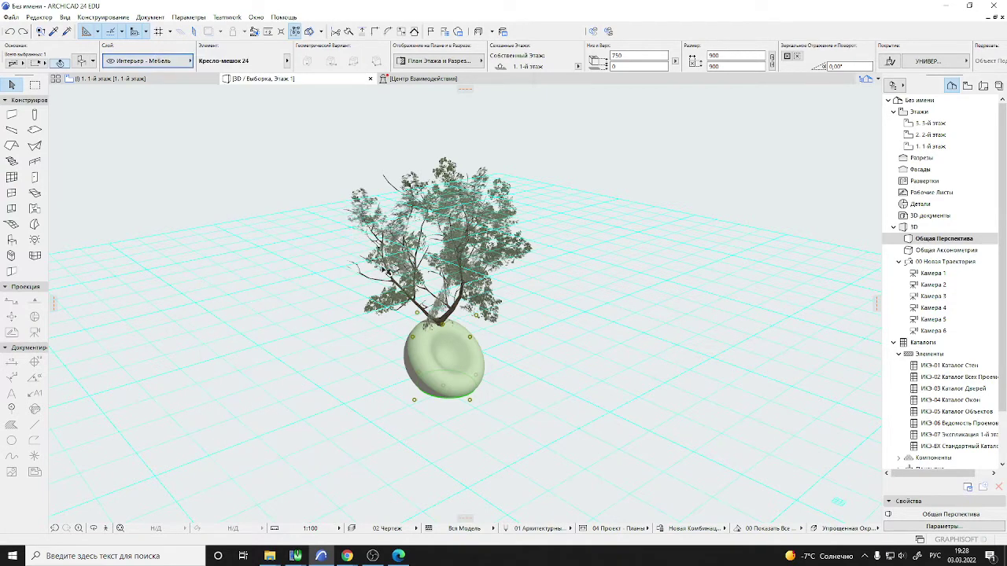
pyautogui.press('Tab')
pyautogui.click(144, 62)
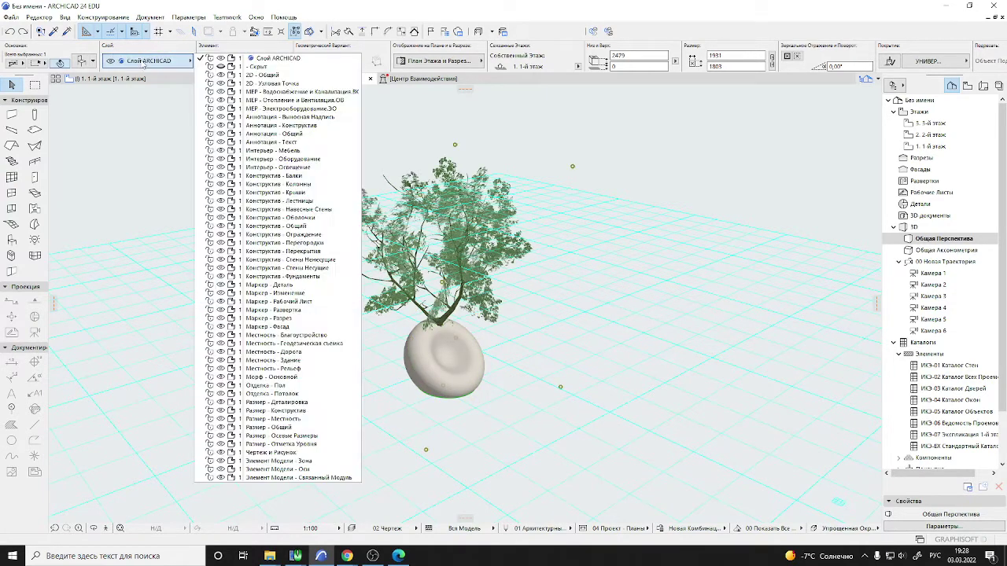
pyautogui.click(144, 64)
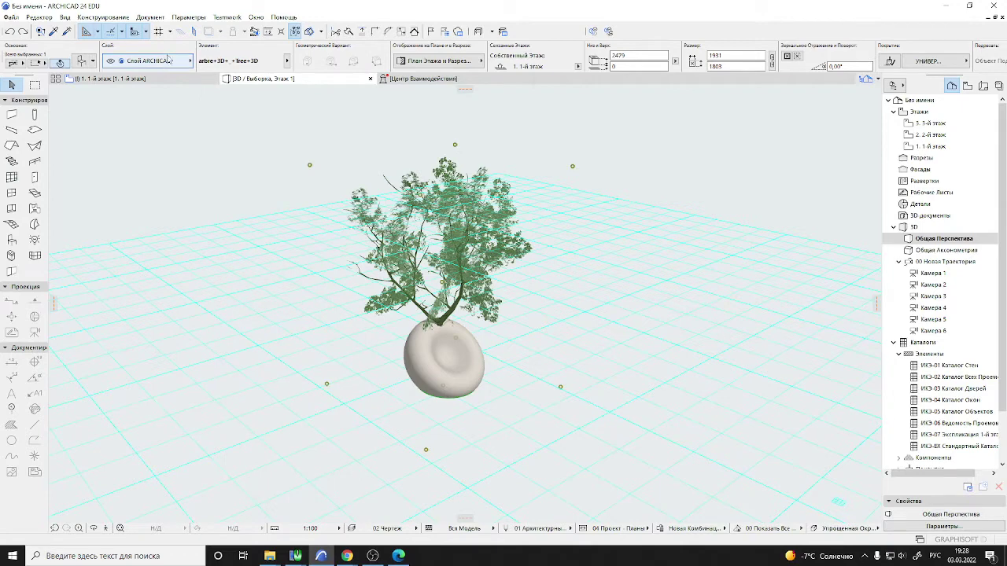
pyautogui.click(475, 384)
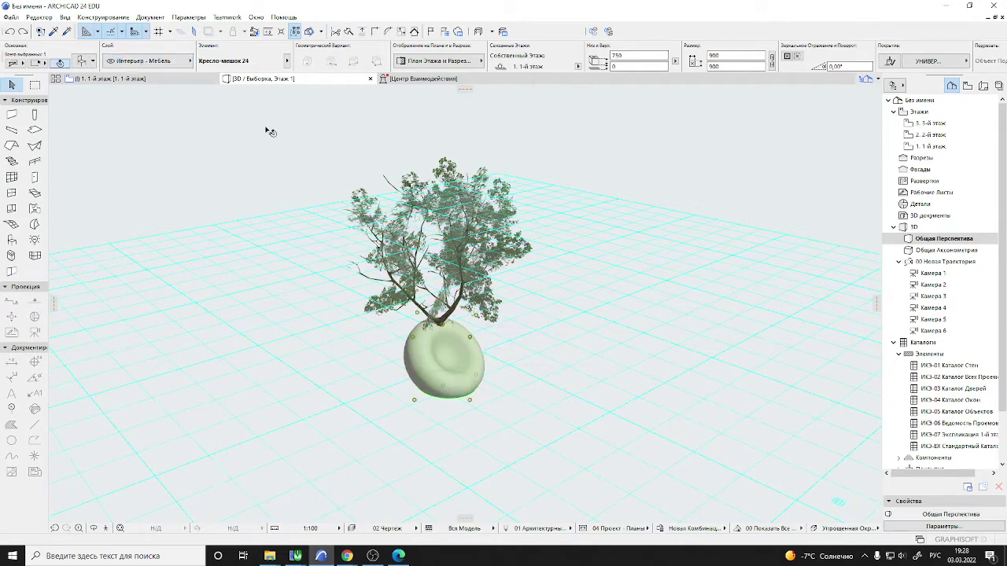
# Hide the Интерьер - Мебель layer in the model view layer settings
pyautogui.click(353, 528)
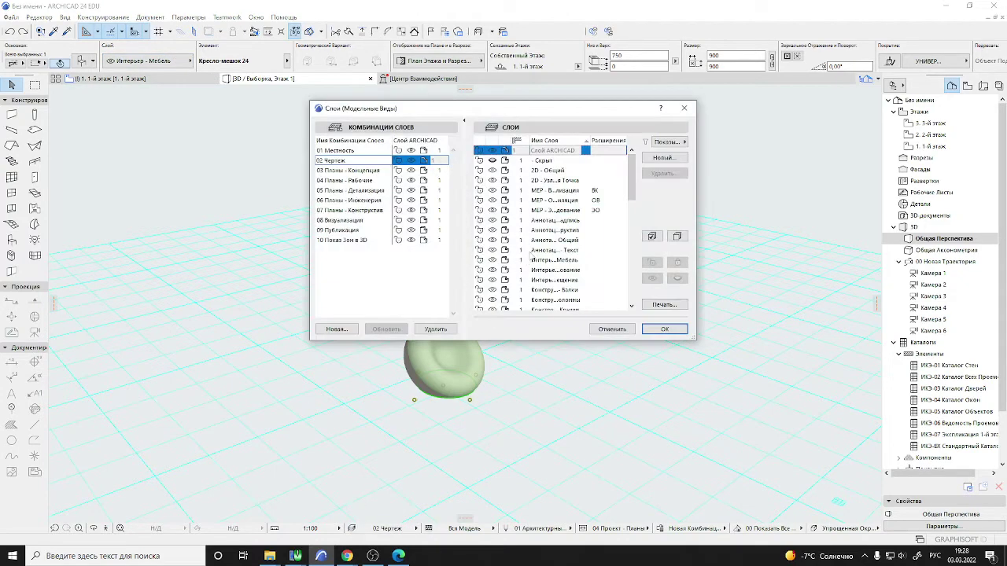
pyautogui.scroll(-2, 538, 249)
pyautogui.scroll(-5, 537, 248)
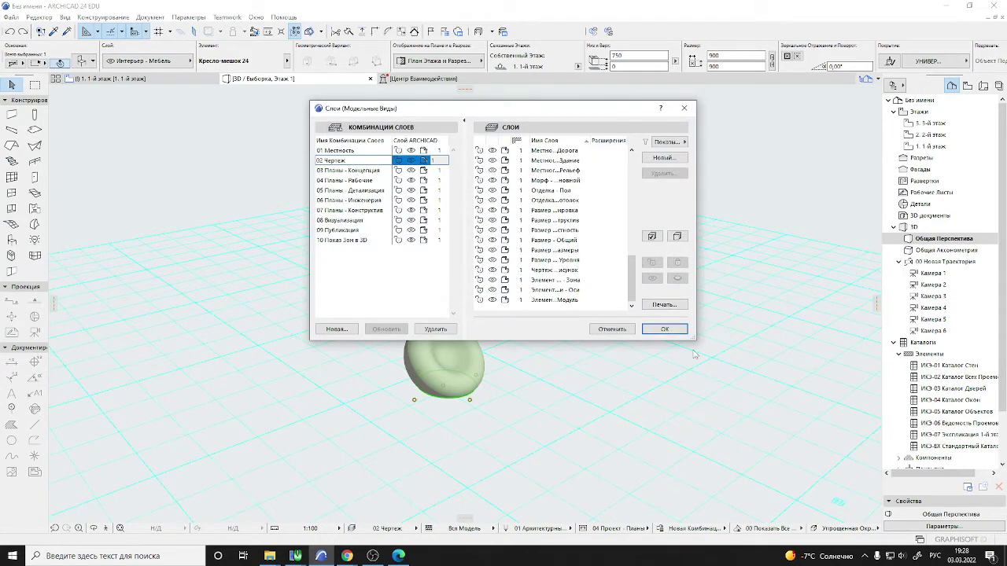
pyautogui.moveTo(697, 341); pyautogui.dragTo(943, 485)
pyautogui.scroll(7, 557, 281)
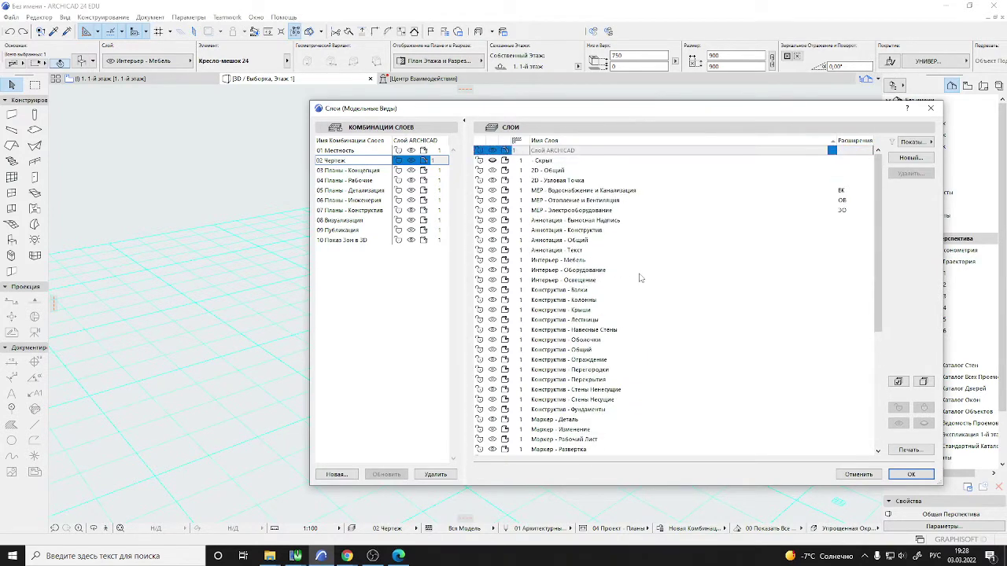
pyautogui.click(491, 260)
pyautogui.click(910, 474)
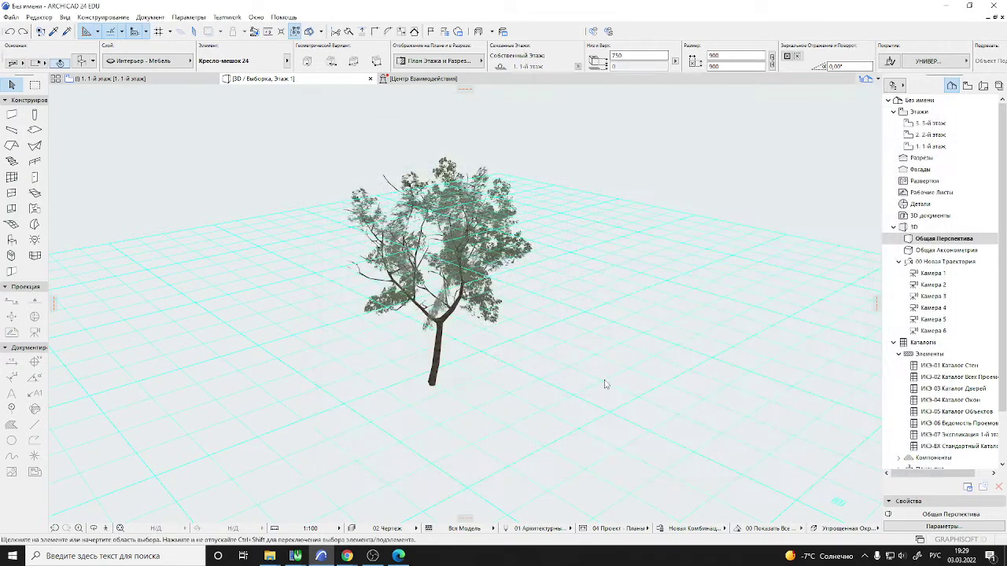
# Examine the beanbag on the first-floor plan and look over the layer settings for that view
pyautogui.click(161, 81)
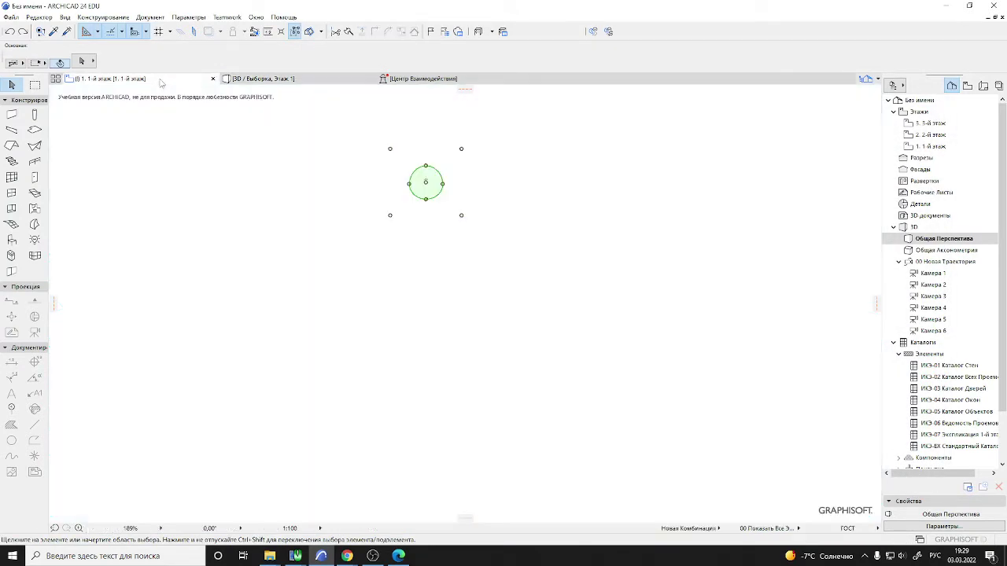
pyautogui.scroll(3, 440, 173)
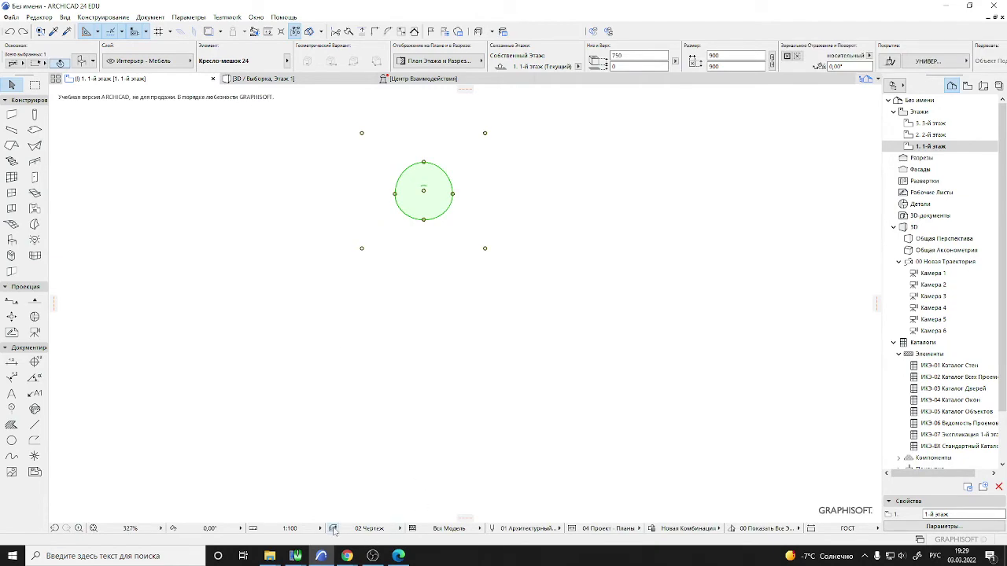
pyautogui.click(333, 527)
pyautogui.click(855, 474)
pyautogui.scroll(-5, 590, 334)
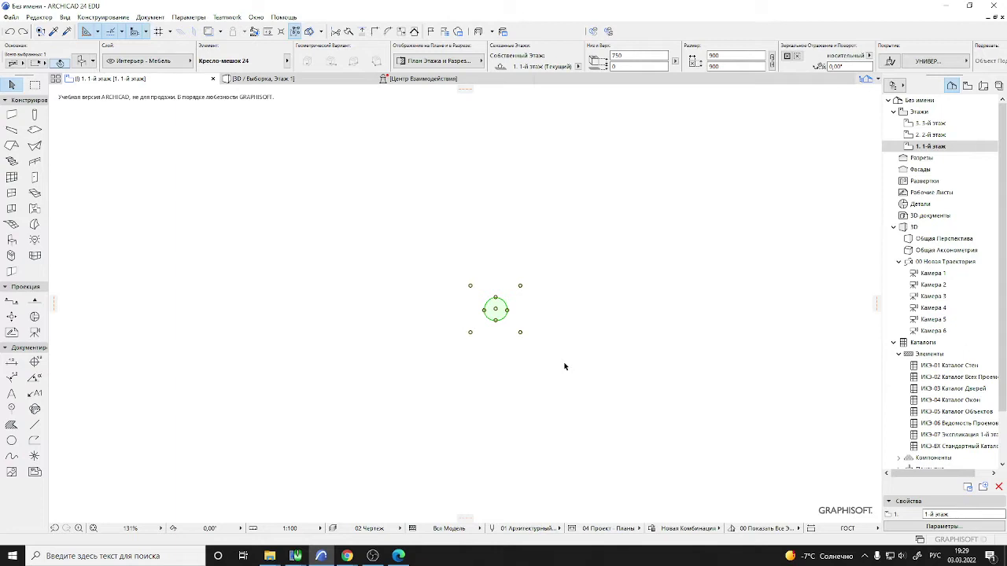
pyautogui.scroll(5, 427, 292)
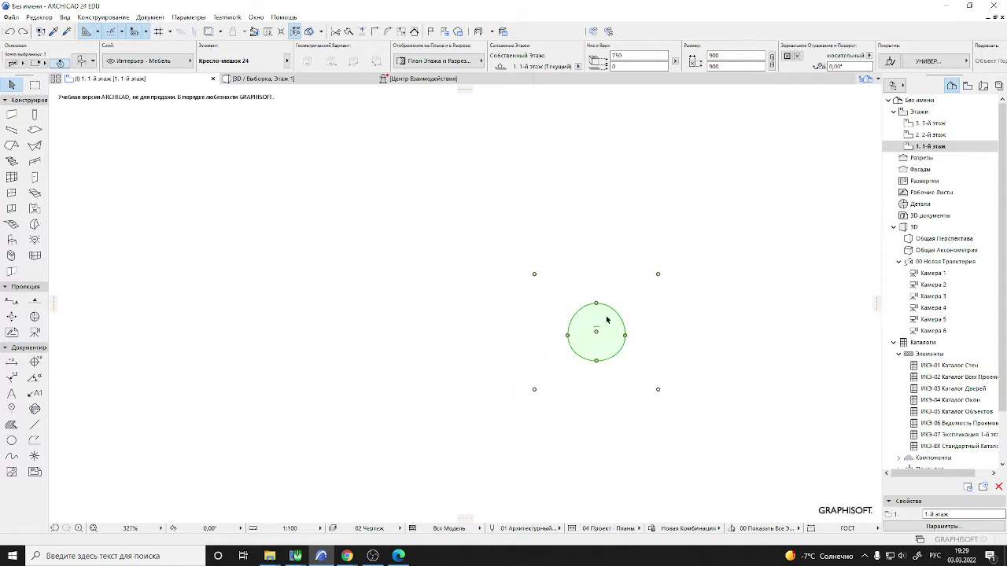
pyautogui.moveTo(603, 314); pyautogui.dragTo(427, 277, button='middle')
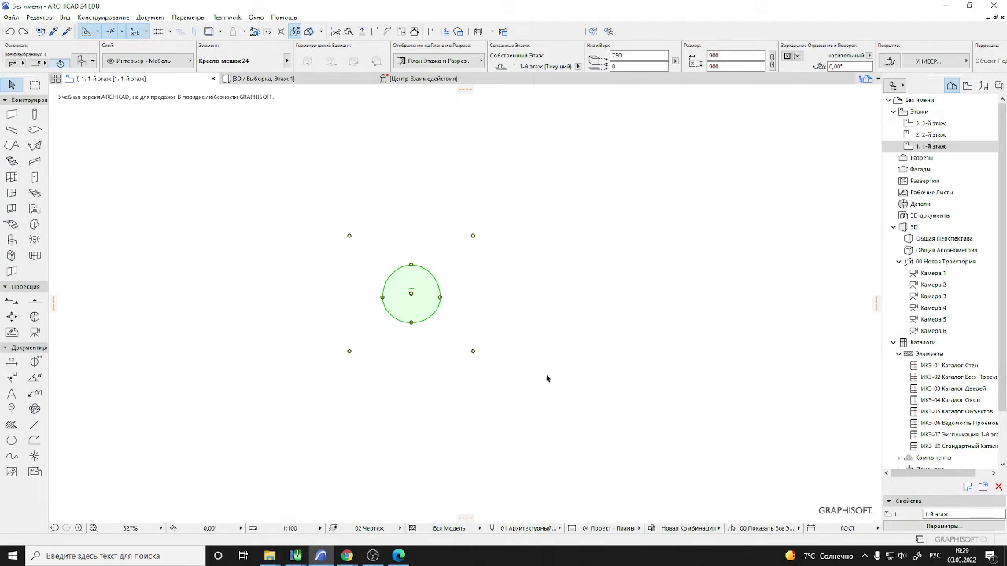
# Search the object library for "кус" and choose Кустарник 24 as the object to place
pyautogui.click(582, 385)
pyautogui.moveTo(616, 382); pyautogui.dragTo(438, 393, button='middle')
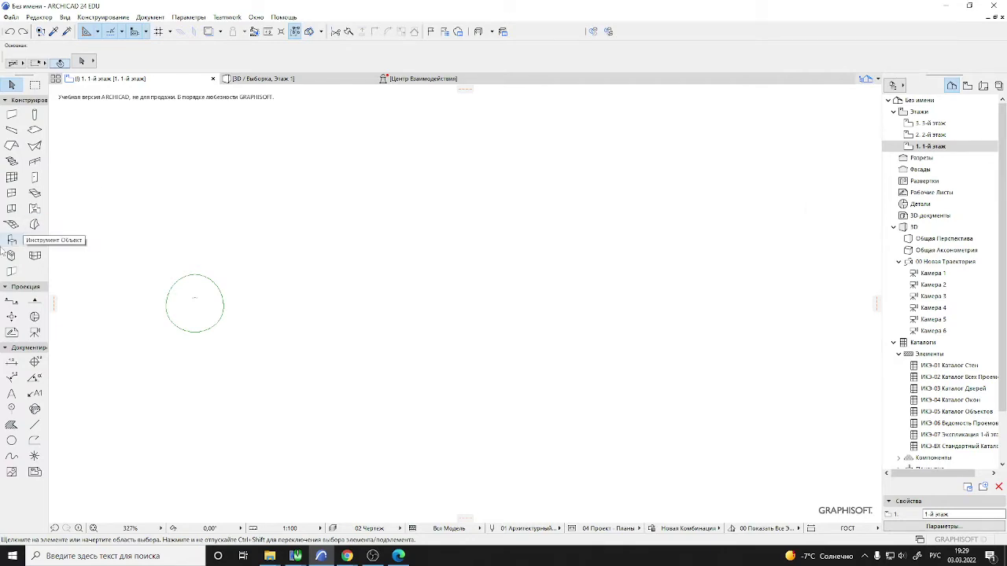
pyautogui.click(12, 241)
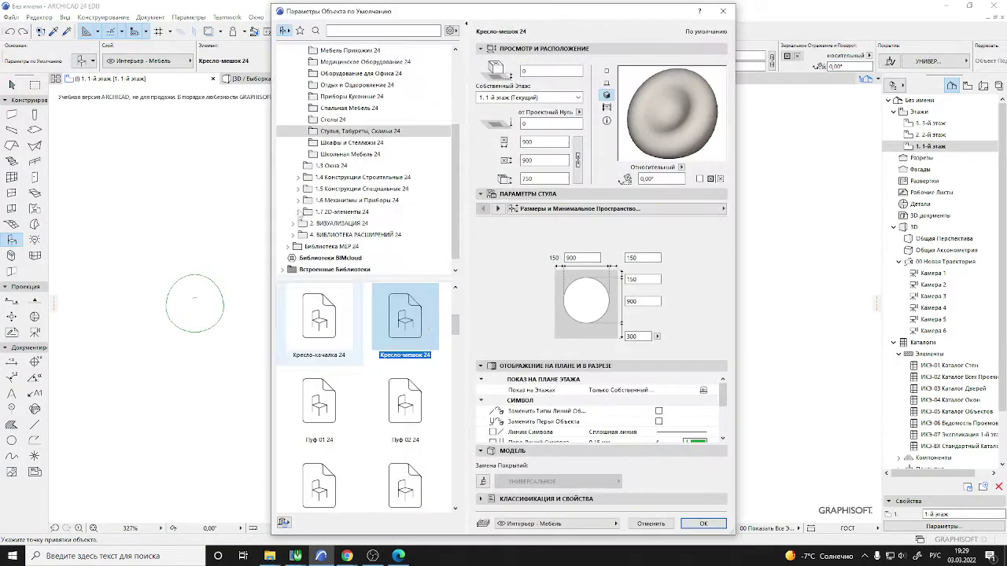
pyautogui.click(365, 32)
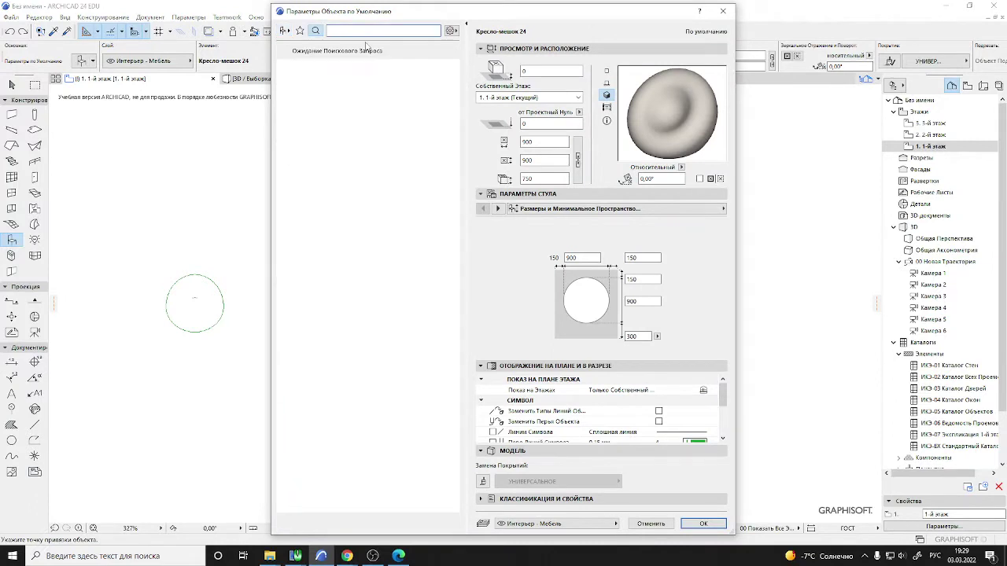
pyautogui.write('кус')
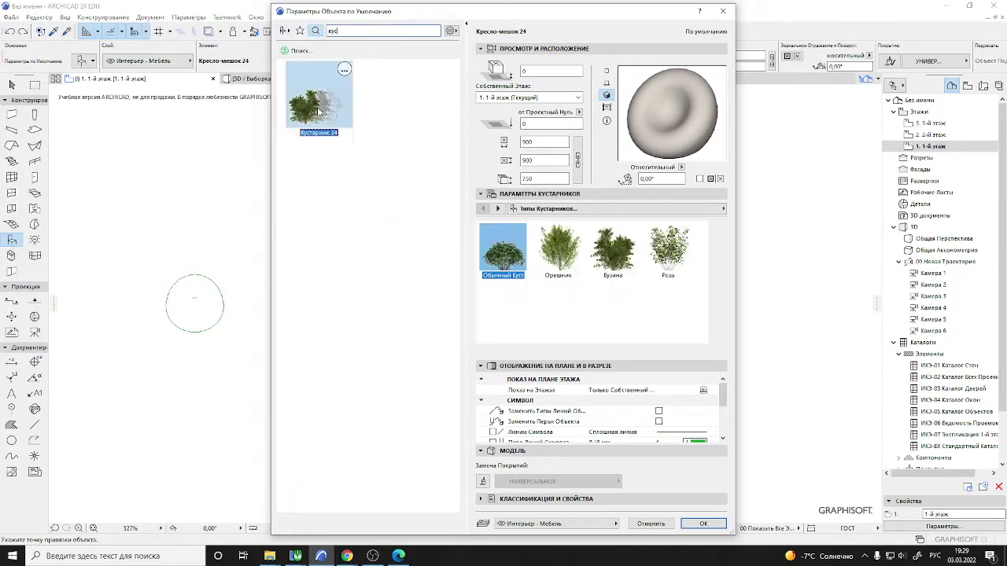
pyautogui.click(678, 128)
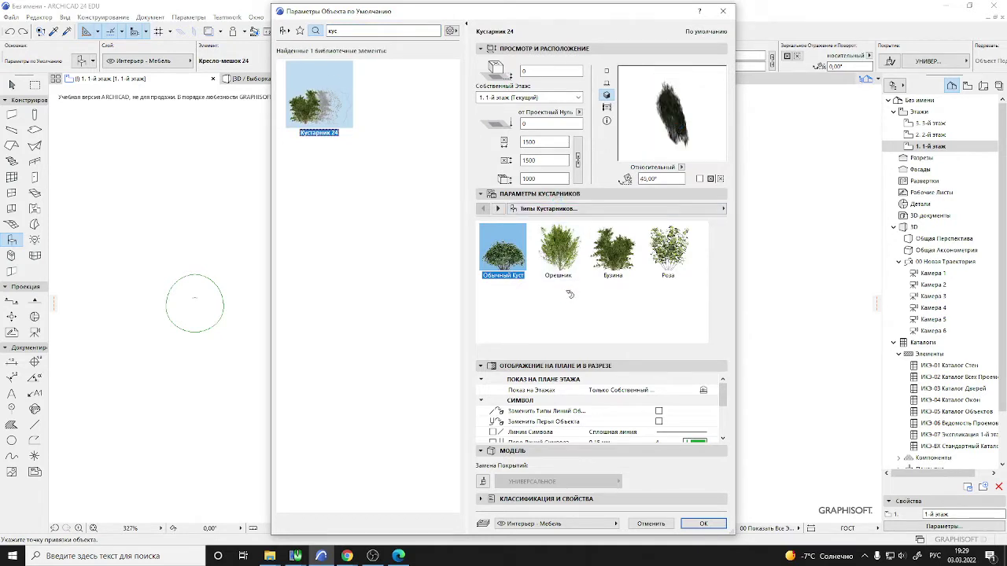
# Look over the bush's 2D display settings, accept them and place one bush beside the beanbag on the first-floor plan
pyautogui.click(498, 209)
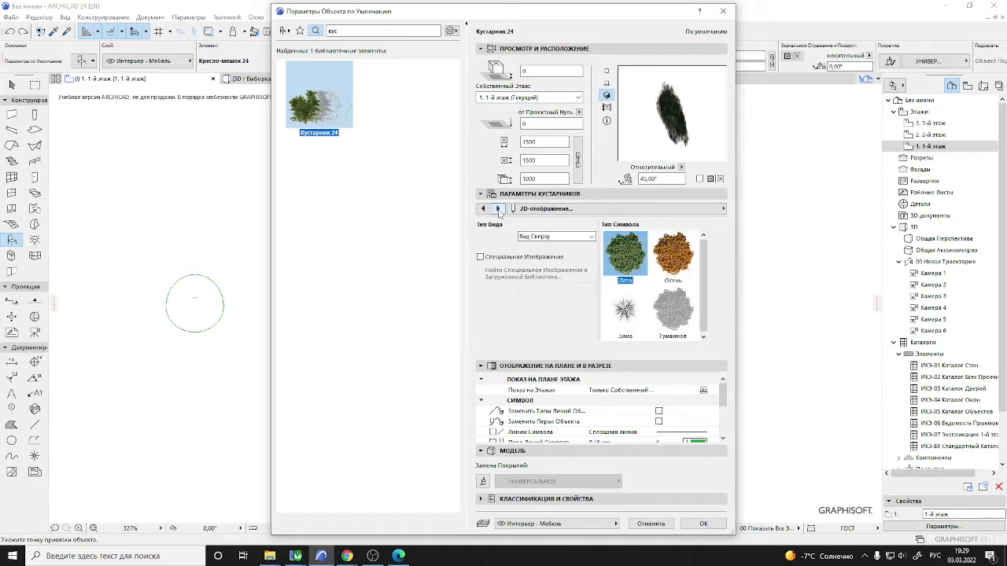
pyautogui.click(703, 524)
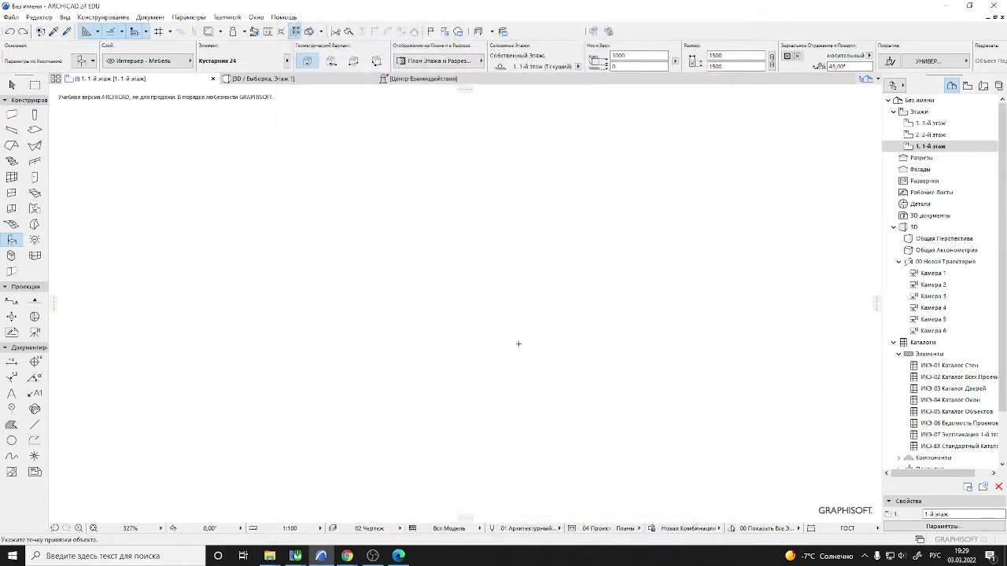
pyautogui.click(506, 287)
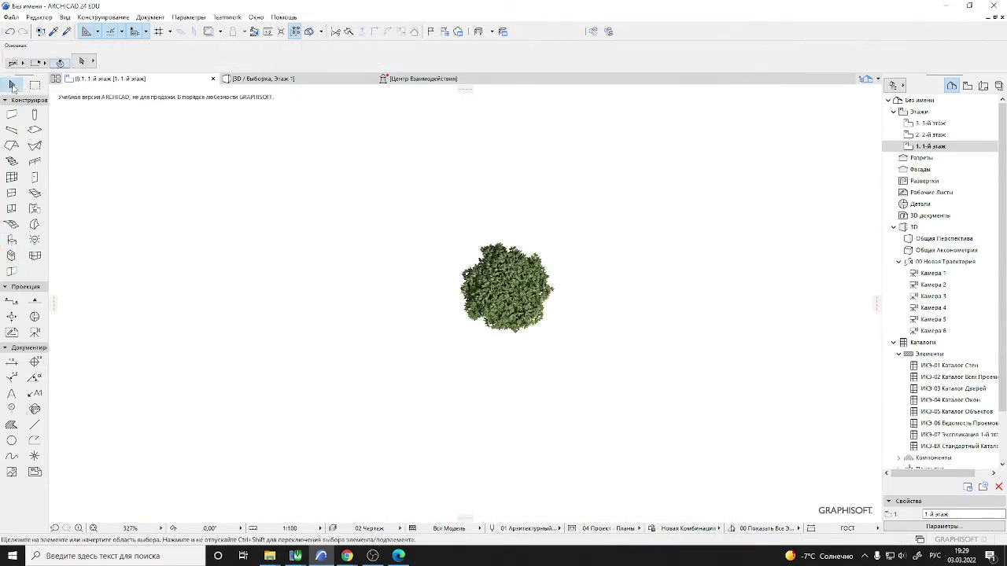
pyautogui.press('Escape')
# Examine the placed bush in the 3D view and return to the first-floor plan
pyautogui.click(519, 291)
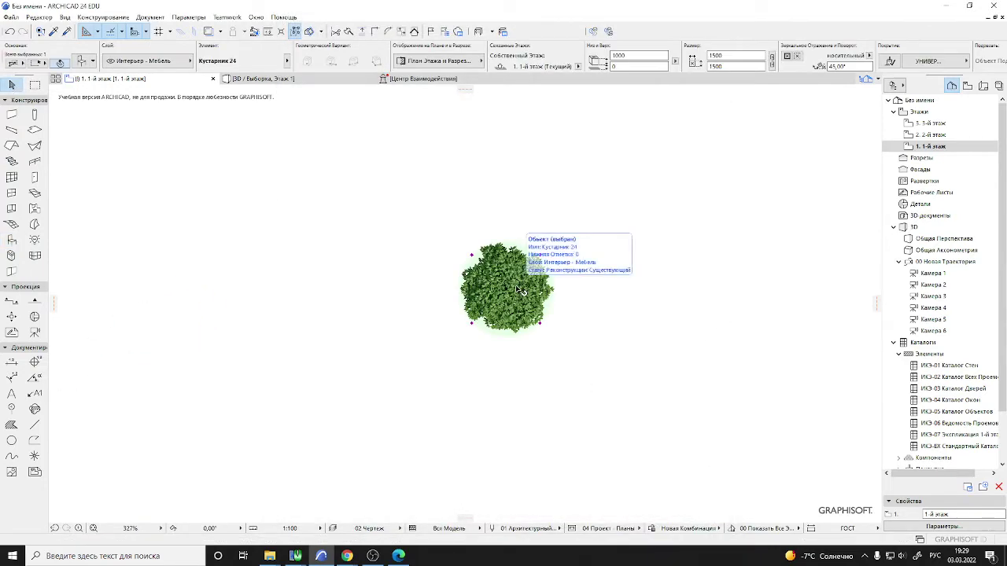
pyautogui.press('F5')
pyautogui.keyDown('shift'); pyautogui.moveTo(719, 247); pyautogui.dragTo(512, 275, button='middle'); pyautogui.keyUp('shift')
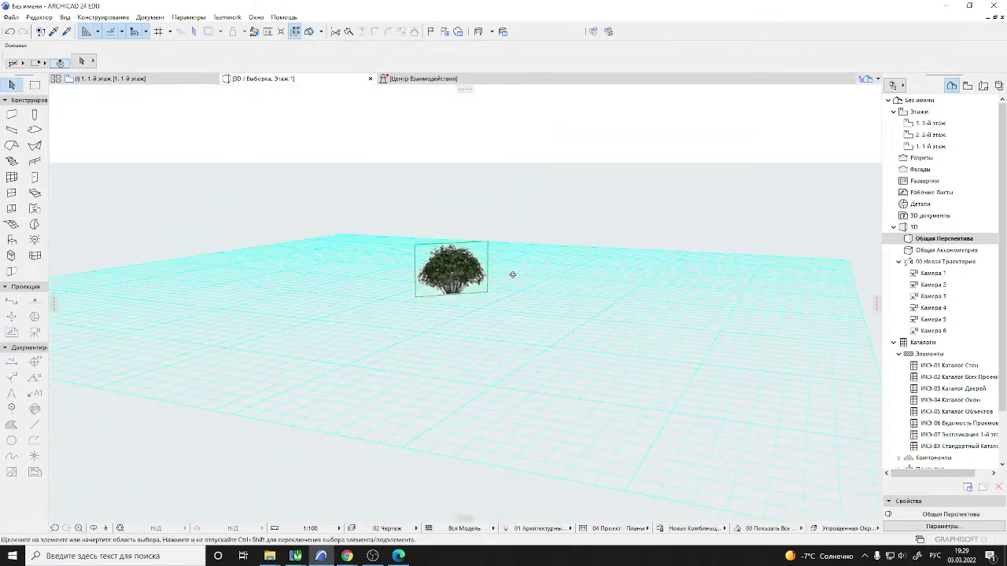
pyautogui.click(149, 80)
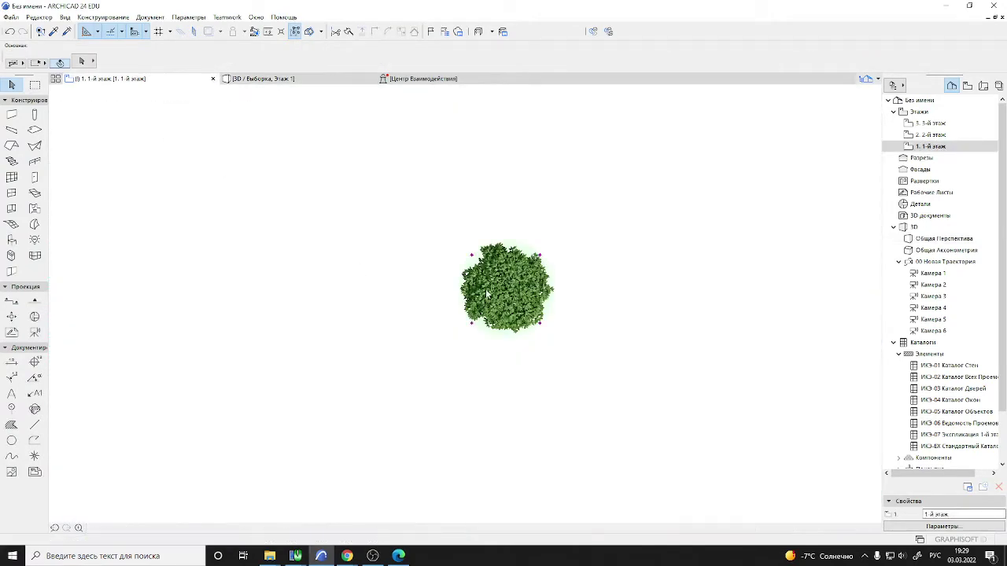
# Disable Показ Изображения в 3D for the selected bush and check it in the 3D view
pyautogui.click(82, 61)
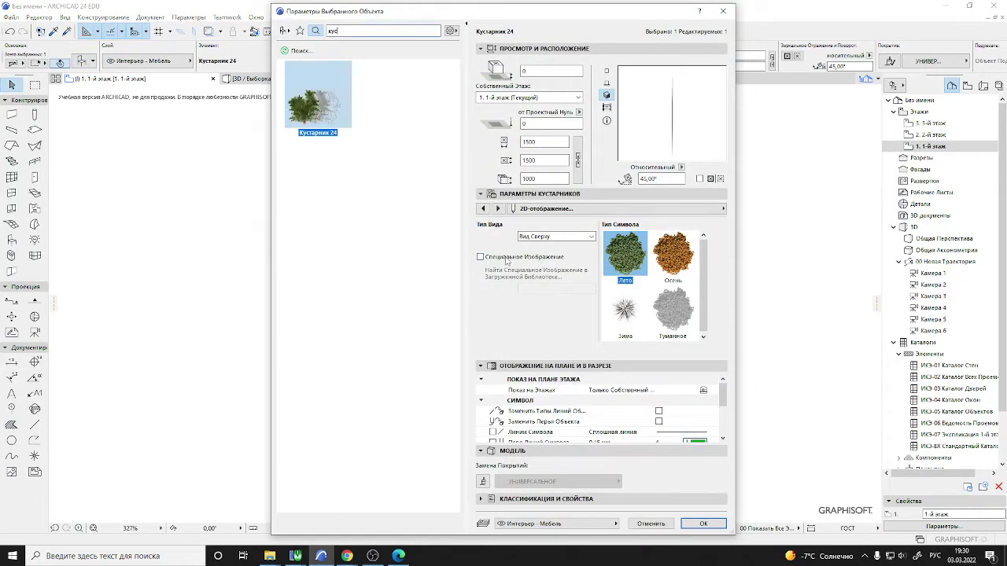
pyautogui.click(497, 208)
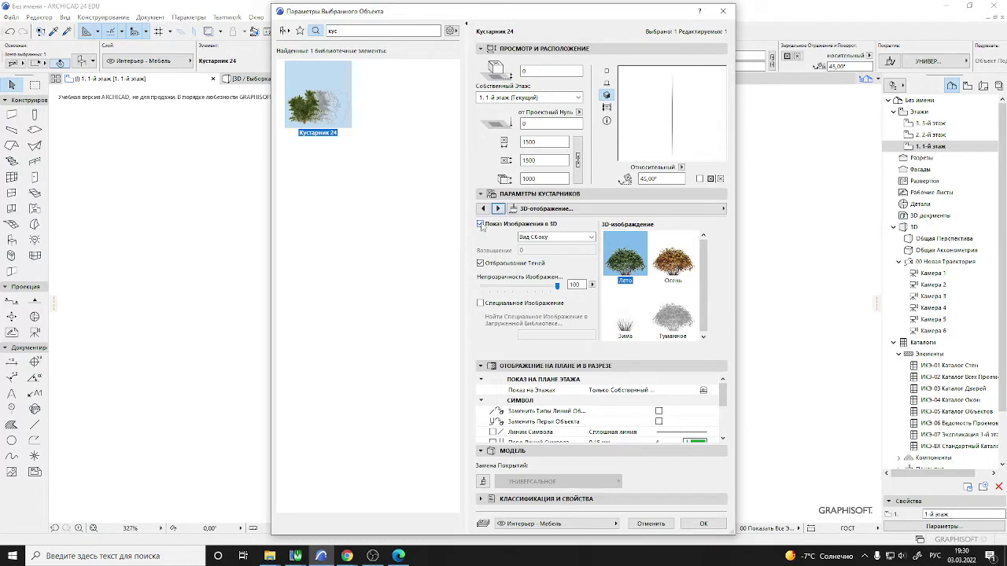
pyautogui.click(480, 225)
pyautogui.click(705, 526)
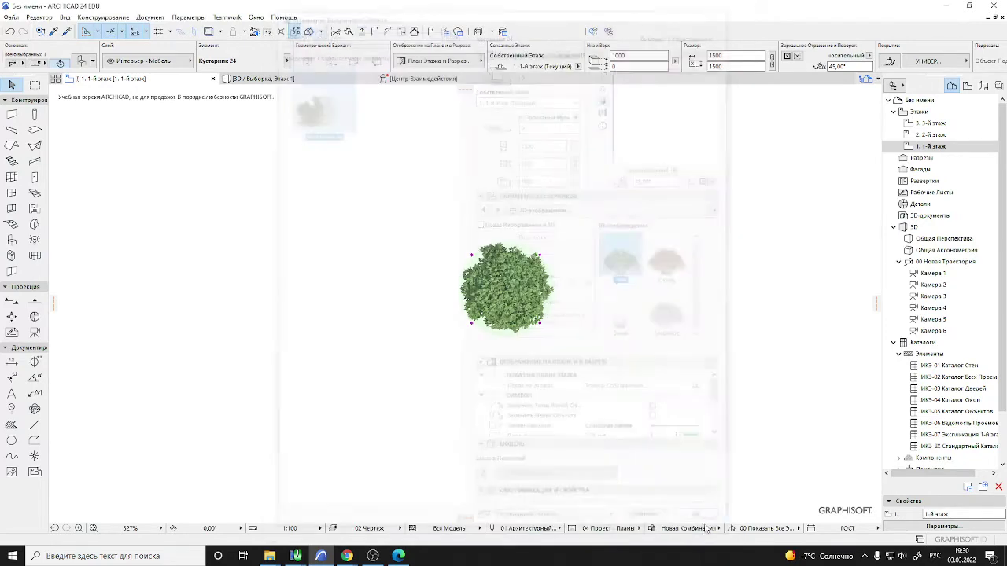
pyautogui.click(309, 33)
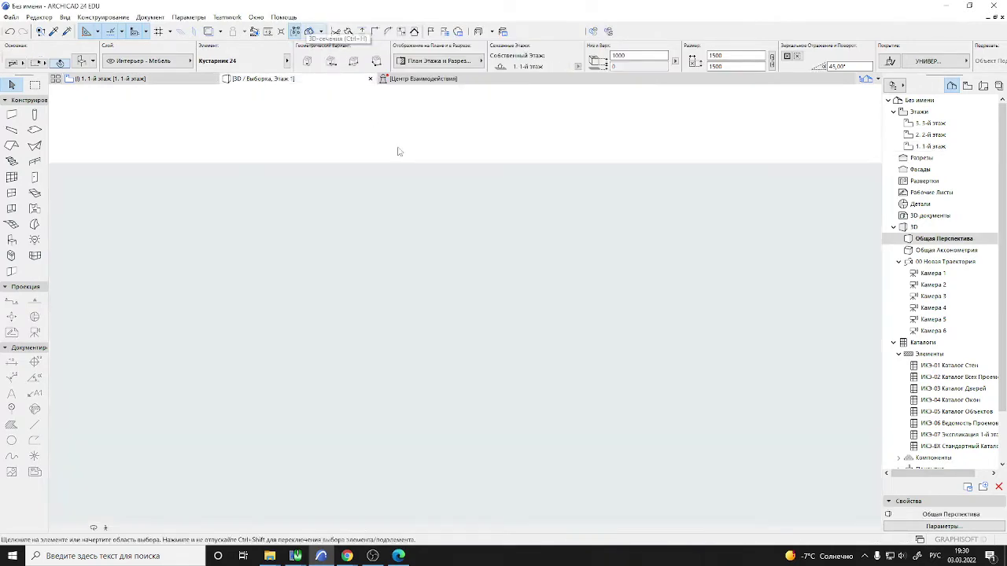
# Enable Показ Изображения в 3D for the bush with the view type Вид Сверху, and inspect it in the 3D view
pyautogui.click(110, 78)
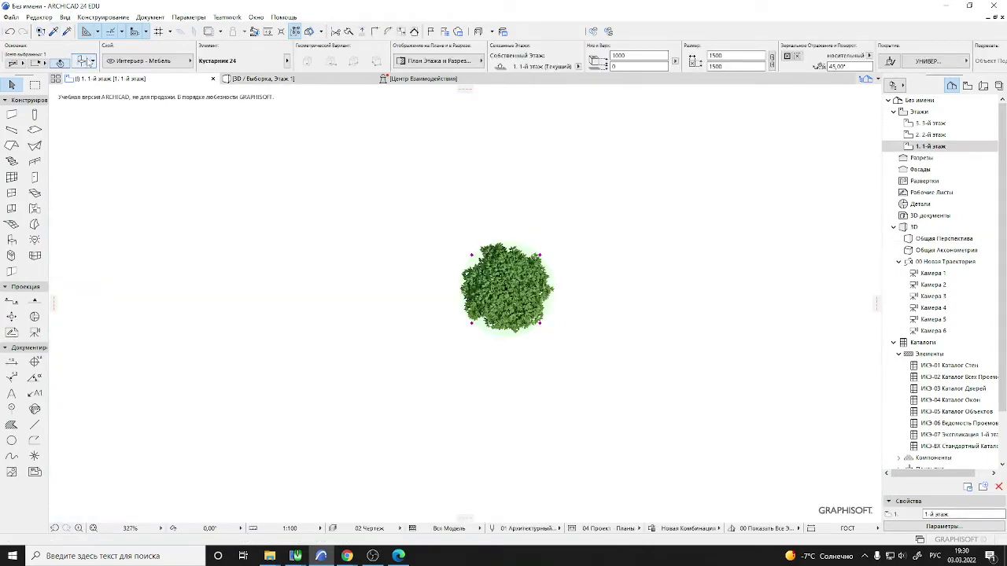
pyautogui.click(87, 62)
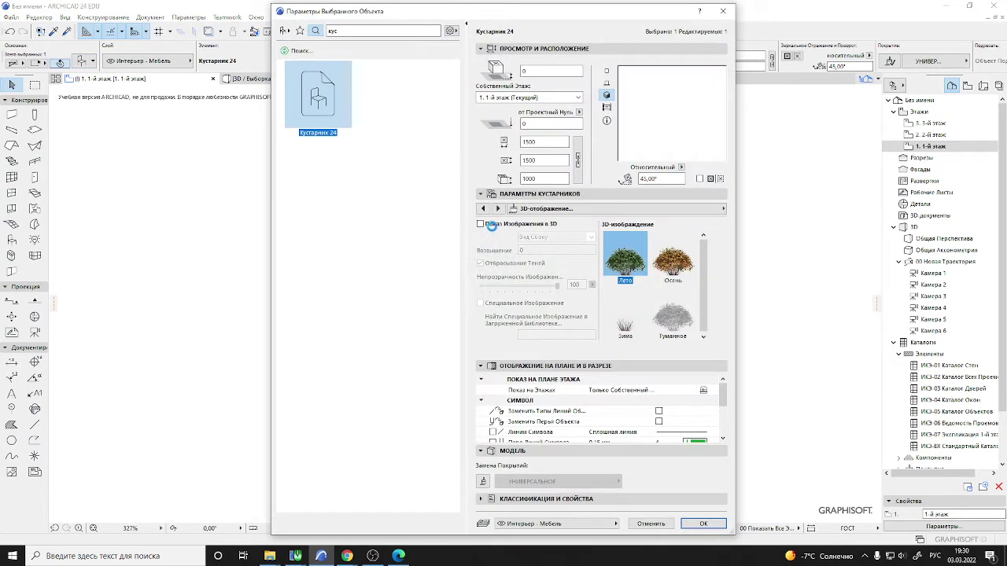
pyautogui.click(491, 224)
pyautogui.click(577, 236)
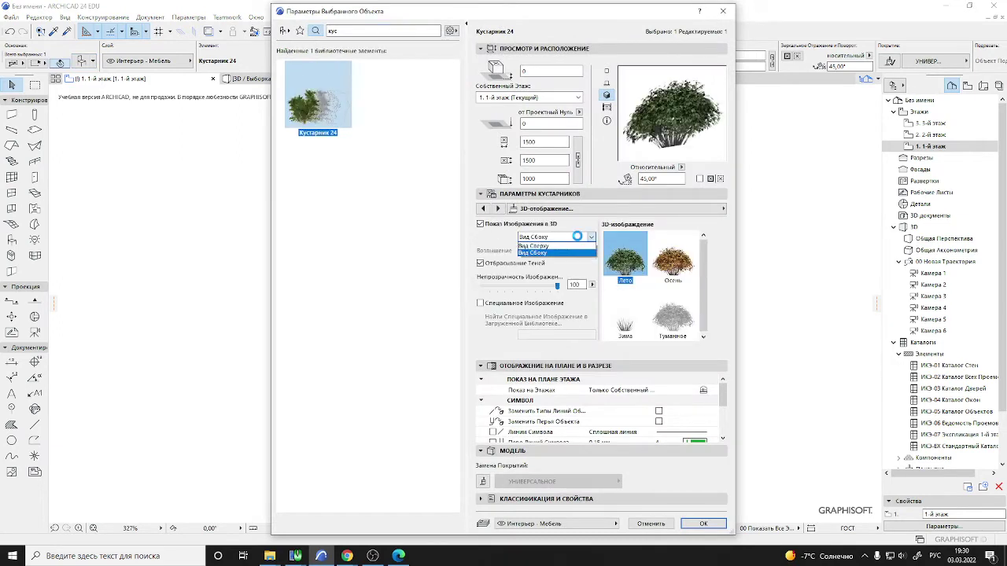
pyautogui.click(542, 246)
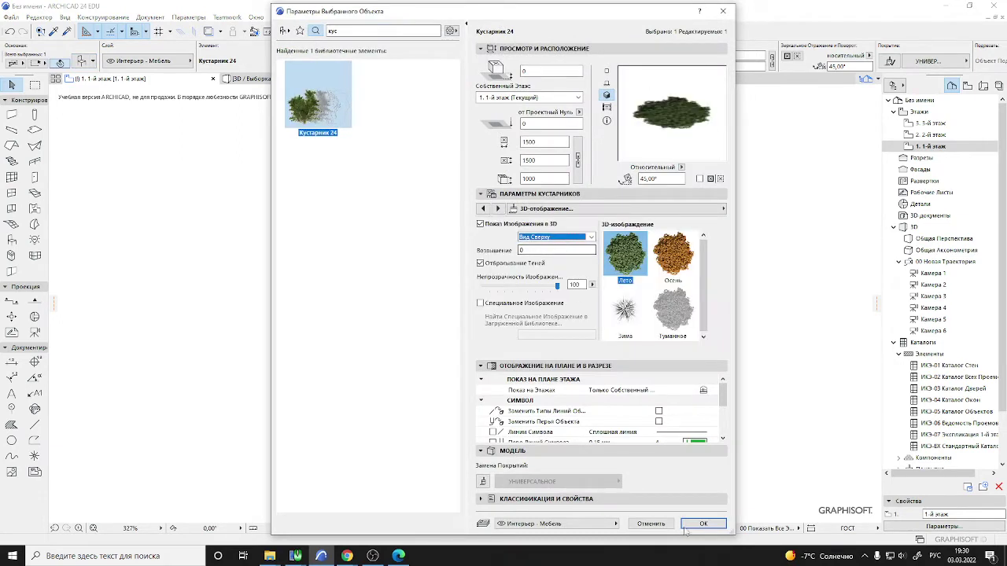
pyautogui.click(713, 524)
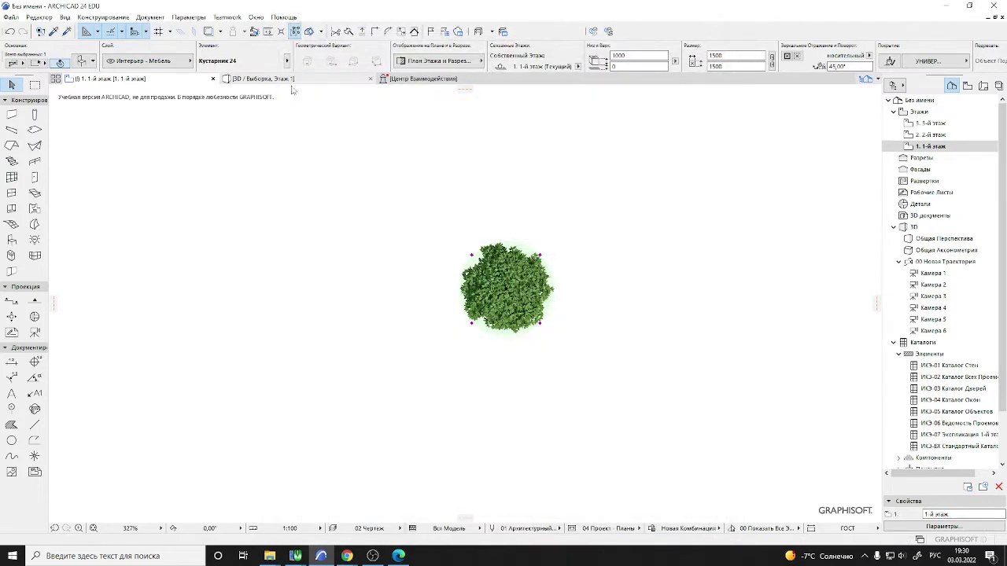
pyautogui.click(299, 81)
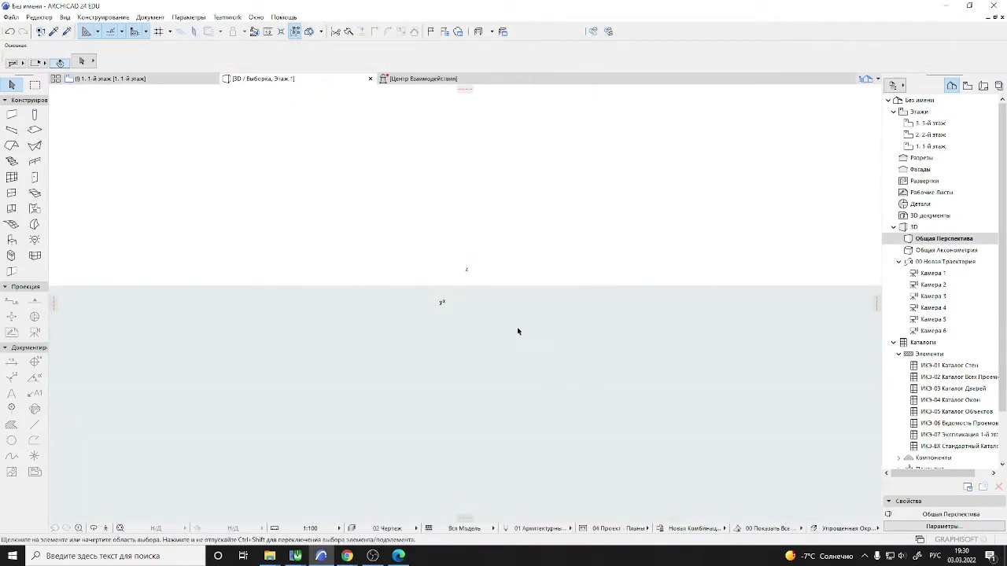
pyautogui.keyDown('shift'); pyautogui.moveTo(485, 461); pyautogui.dragTo(695, 411, button='middle'); pyautogui.keyUp('shift')
# Try the Осень 3D image and the Специальное Изображение option on the bush, and discard the changes
pyautogui.click(454, 323)
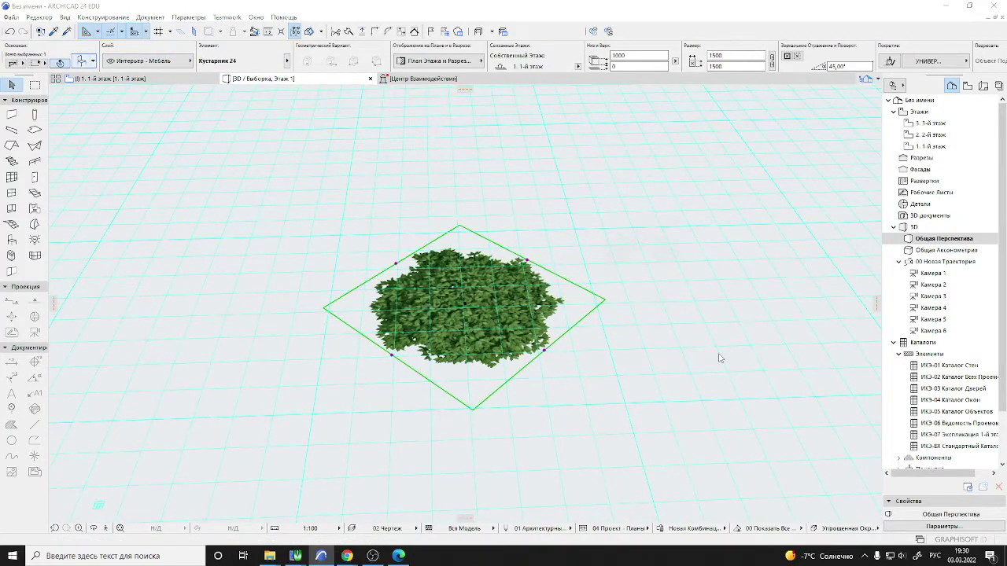
pyautogui.hotkey('ctrl', 't')
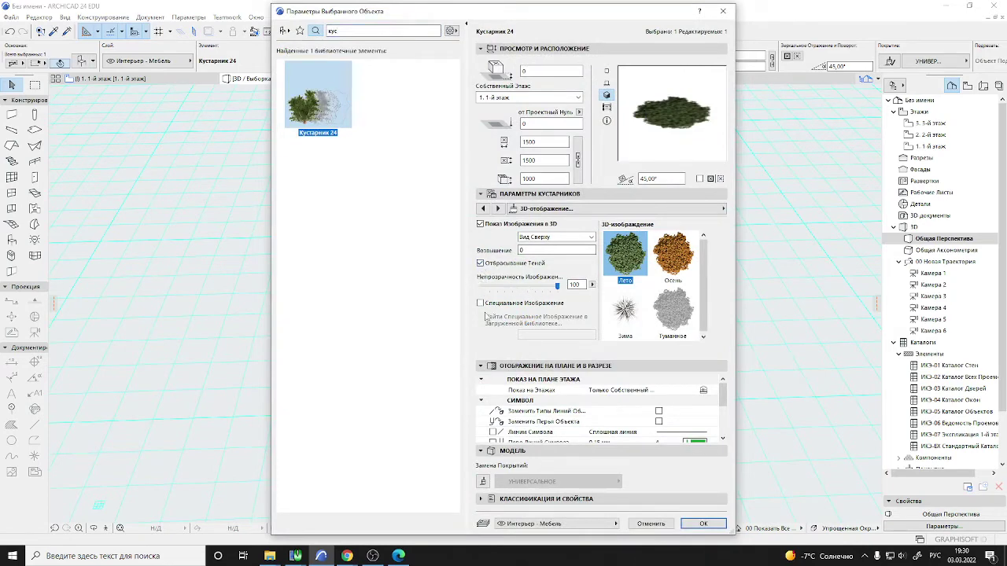
pyautogui.moveTo(700, 270); pyautogui.dragTo(702, 291)
pyautogui.click(672, 251)
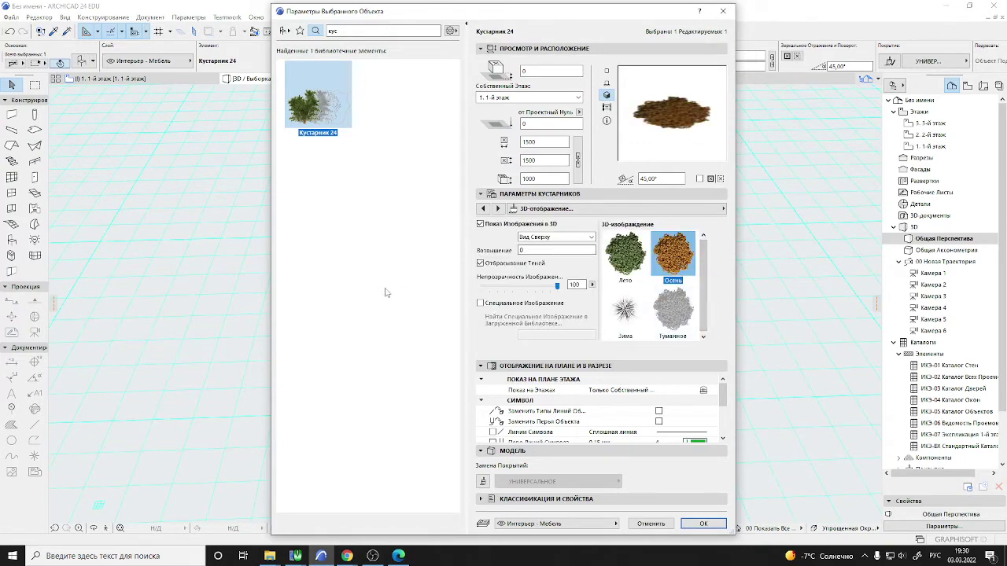
pyautogui.click(491, 306)
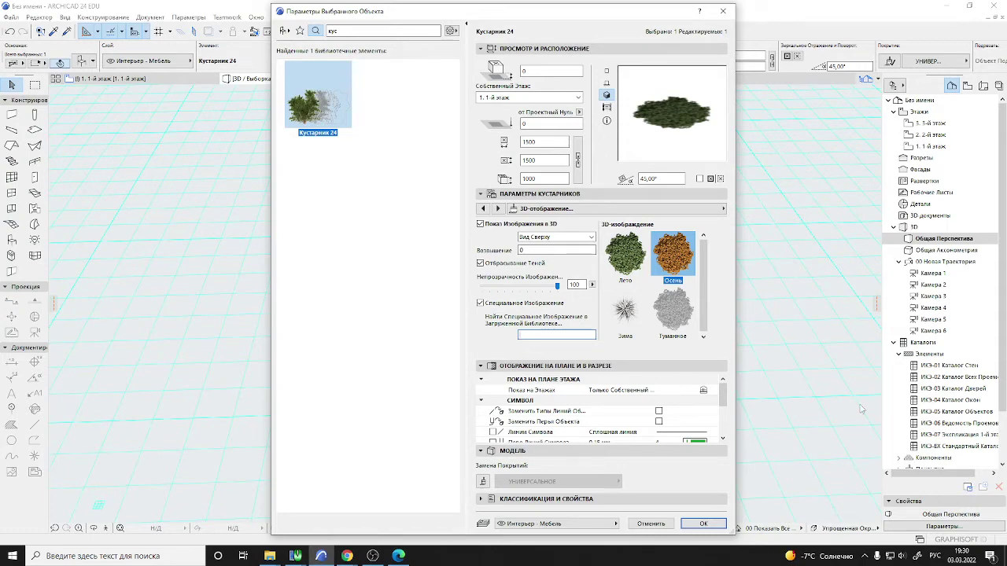
pyautogui.click(653, 524)
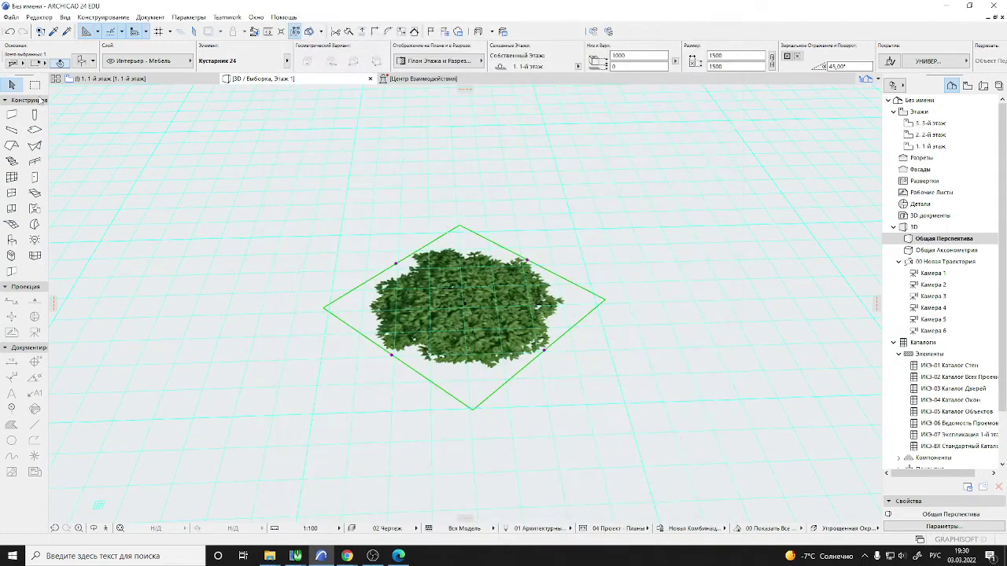
# Return to the first-floor plan and examine the bush's symbol there
pyautogui.click(180, 79)
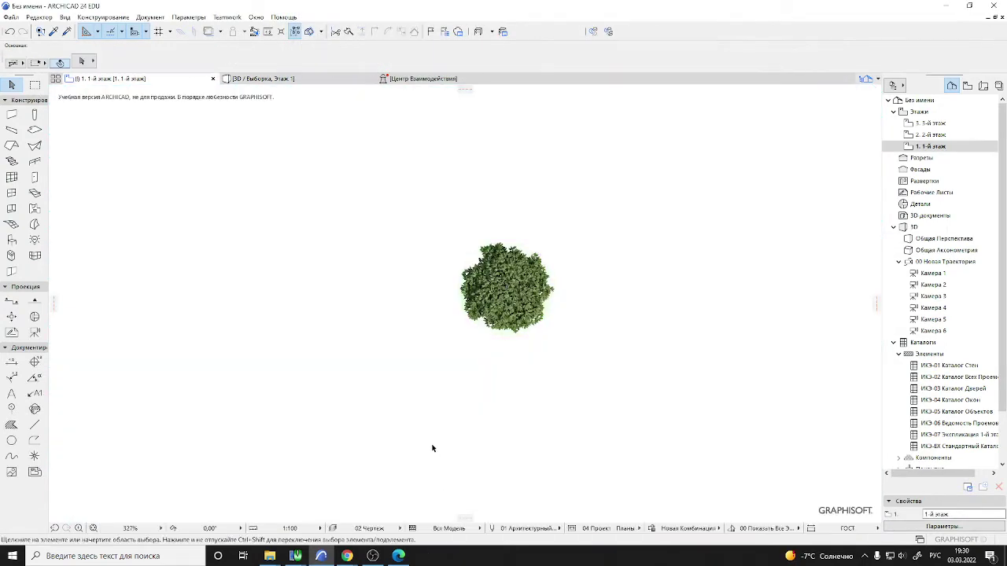
pyautogui.moveTo(632, 391); pyautogui.dragTo(420, 202)
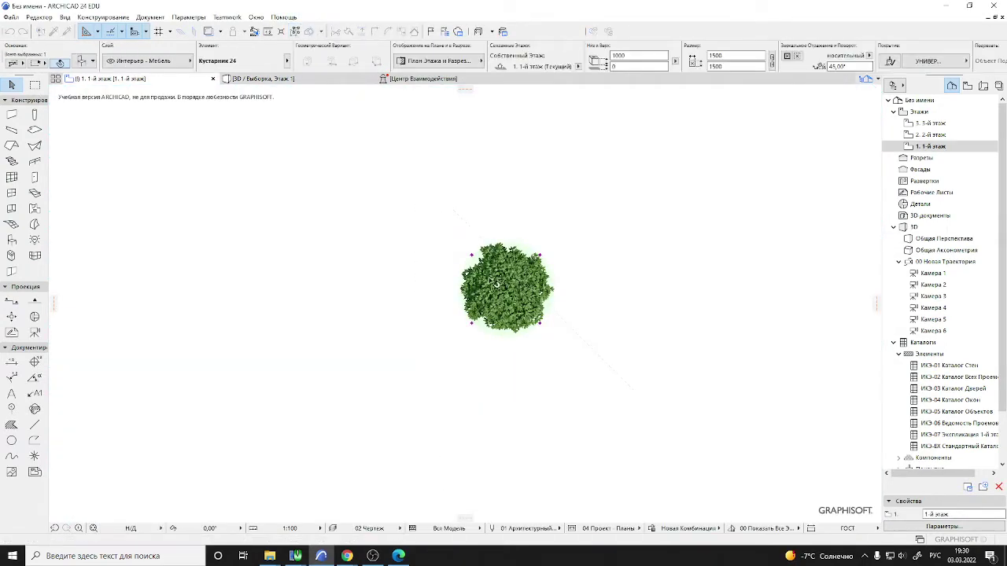
pyautogui.moveTo(612, 351); pyautogui.dragTo(578, 358, button='middle')
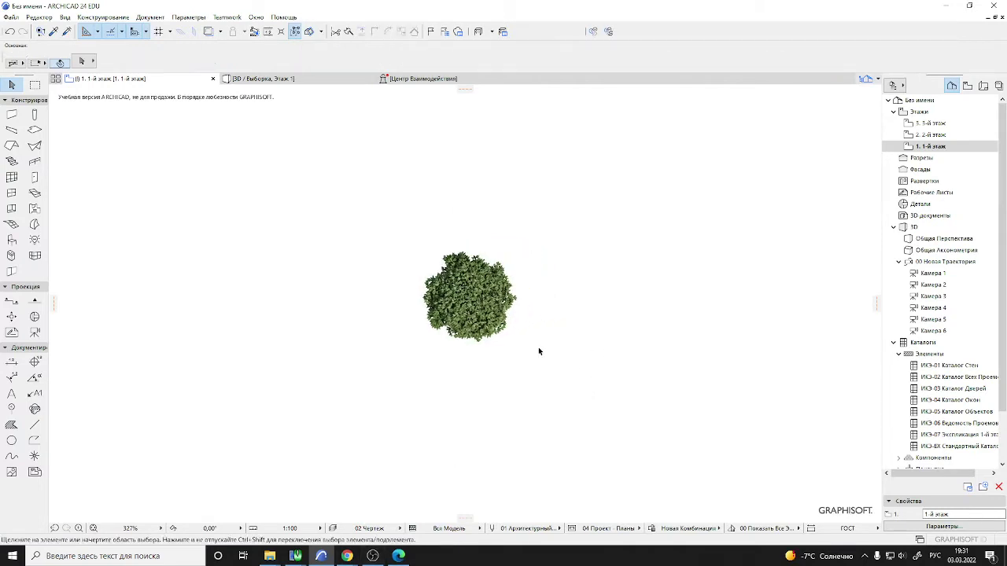
pyautogui.moveTo(574, 404); pyautogui.dragTo(429, 258)
pyautogui.press('Escape')
# Switch to Chrome and search Google Images for "cutout bush" in a new tab
pyautogui.click(307, 506)
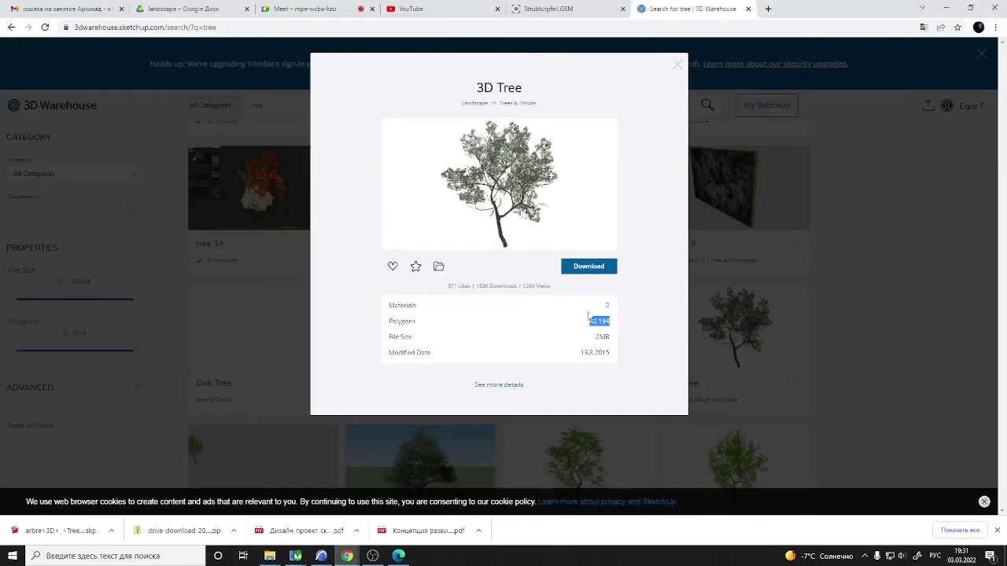
pyautogui.click(768, 10)
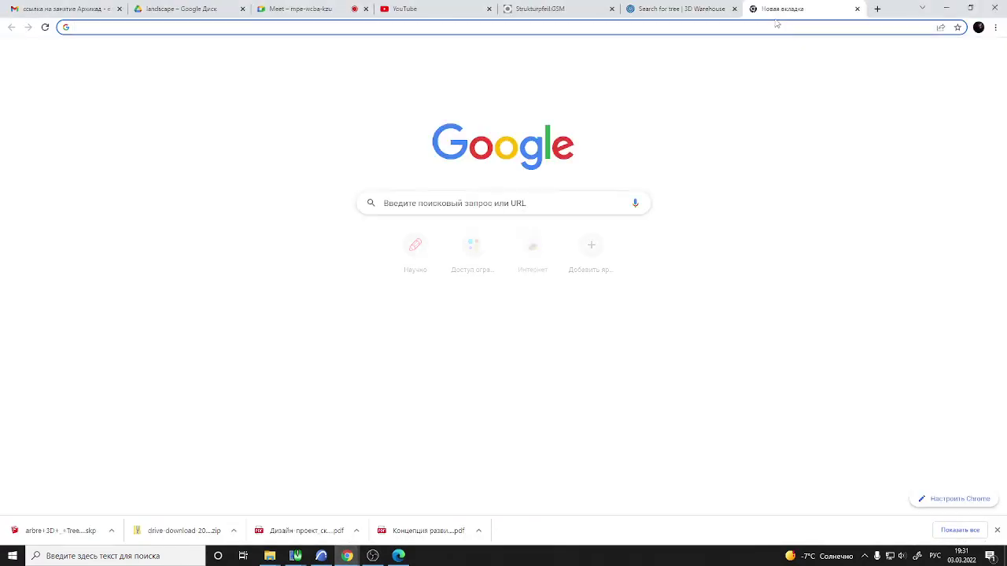
pyautogui.hotkey('alt', 'shift')
pyautogui.write('cu')
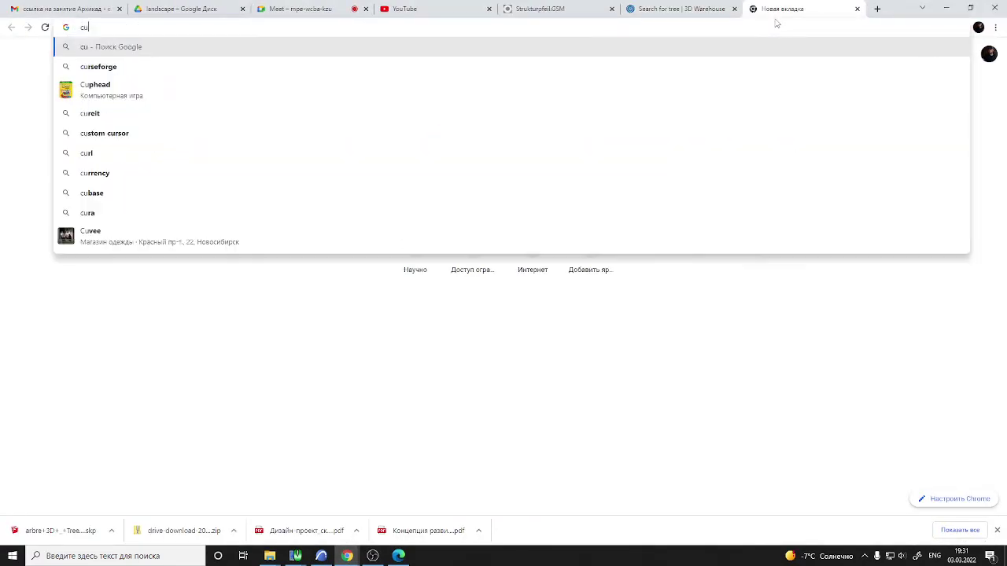
pyautogui.write('tout')
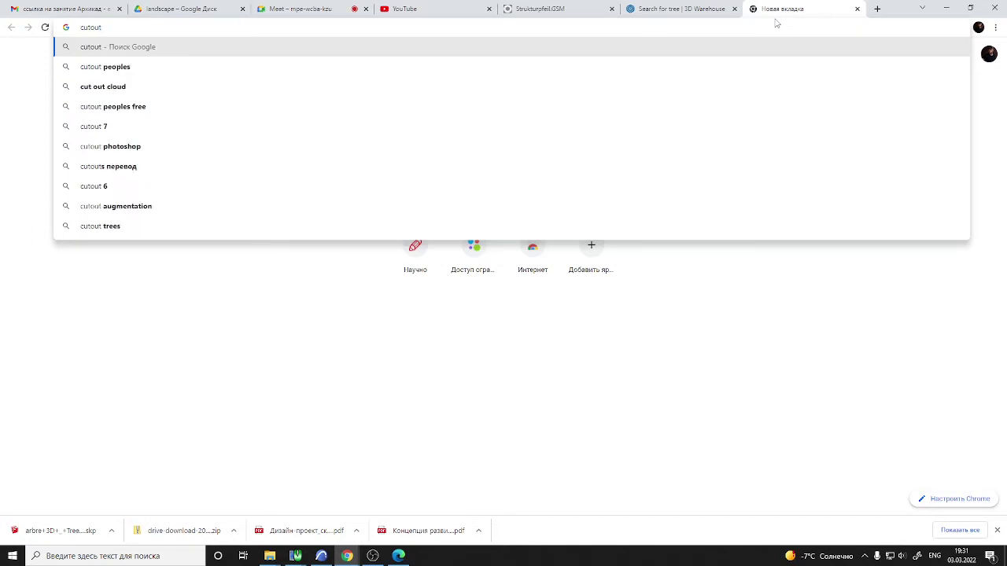
pyautogui.write(' bu')
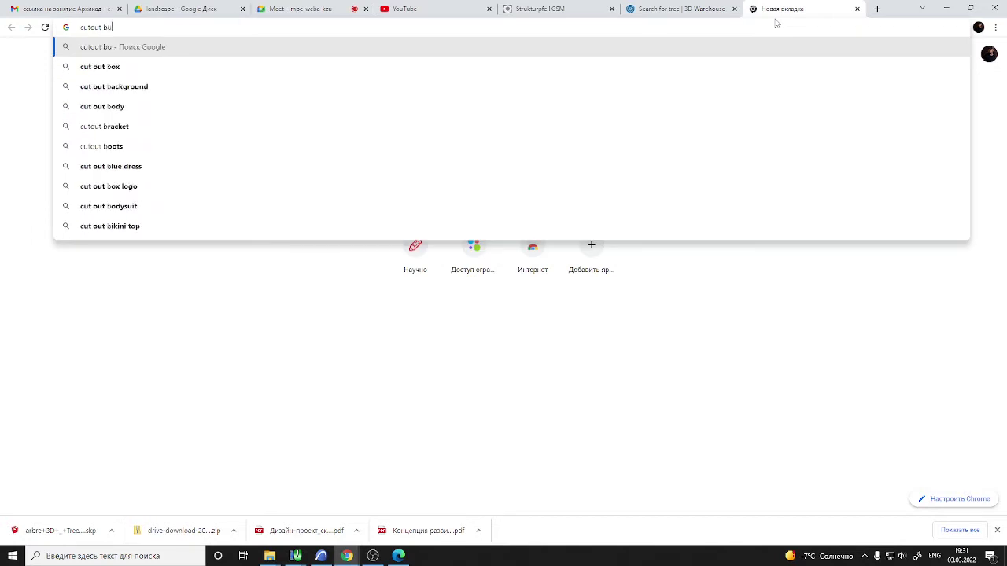
pyautogui.write('sh')
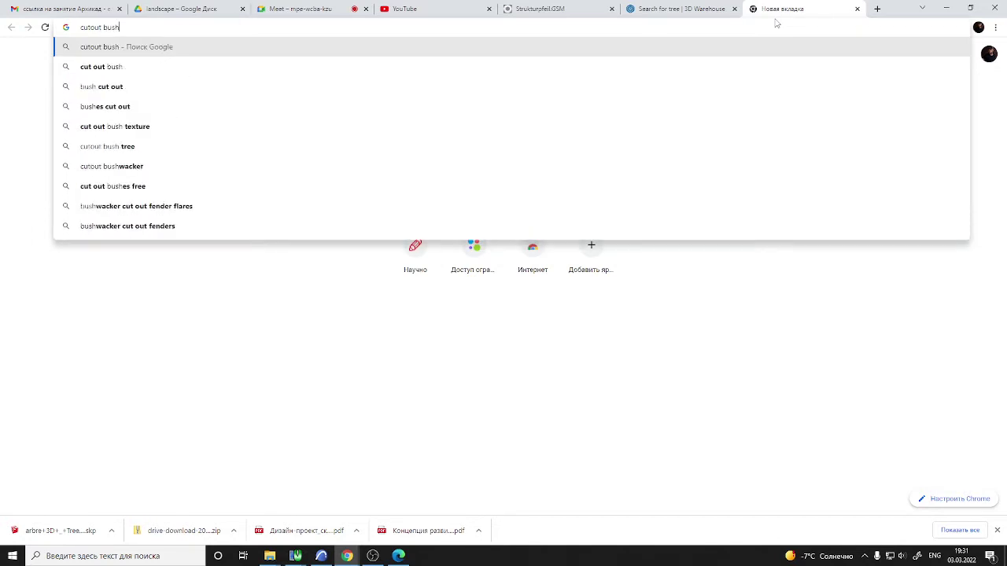
pyautogui.press('Return')
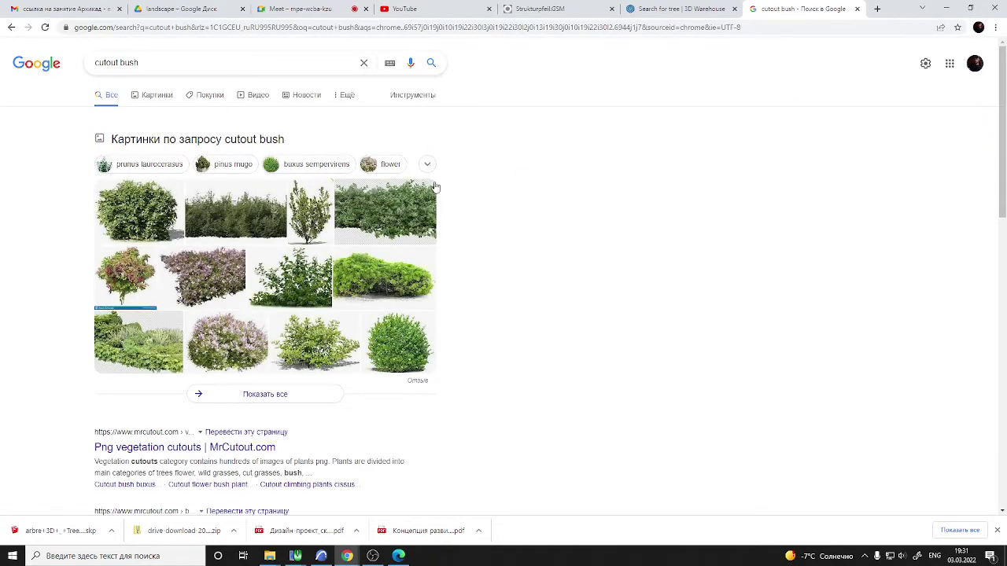
pyautogui.click(168, 97)
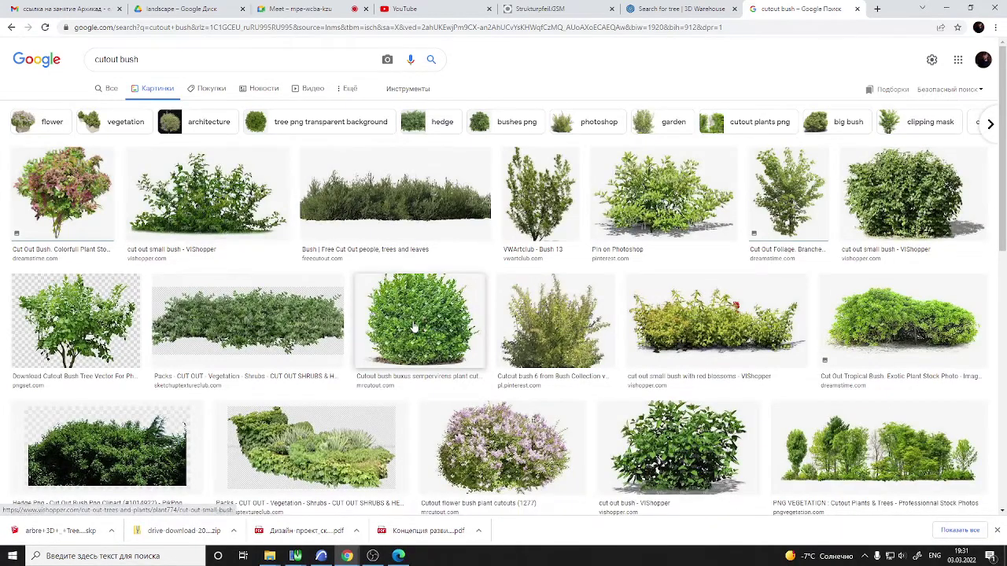
# Browse the bush images and try to save the round green bush cutout (1282) from mrcutout.com
pyautogui.scroll(-3, 413, 329)
pyautogui.scroll(-1, 414, 326)
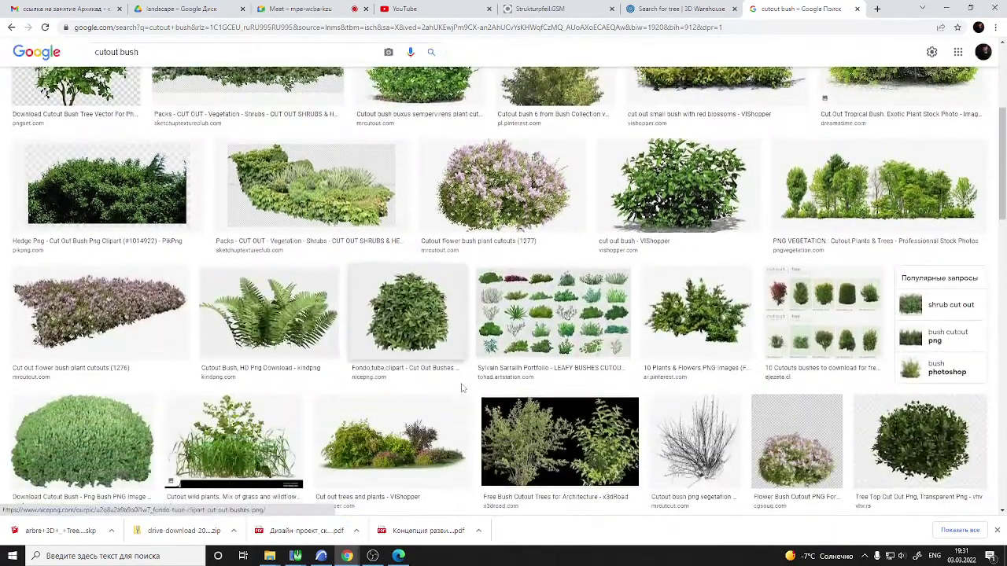
pyautogui.scroll(-2, 541, 380)
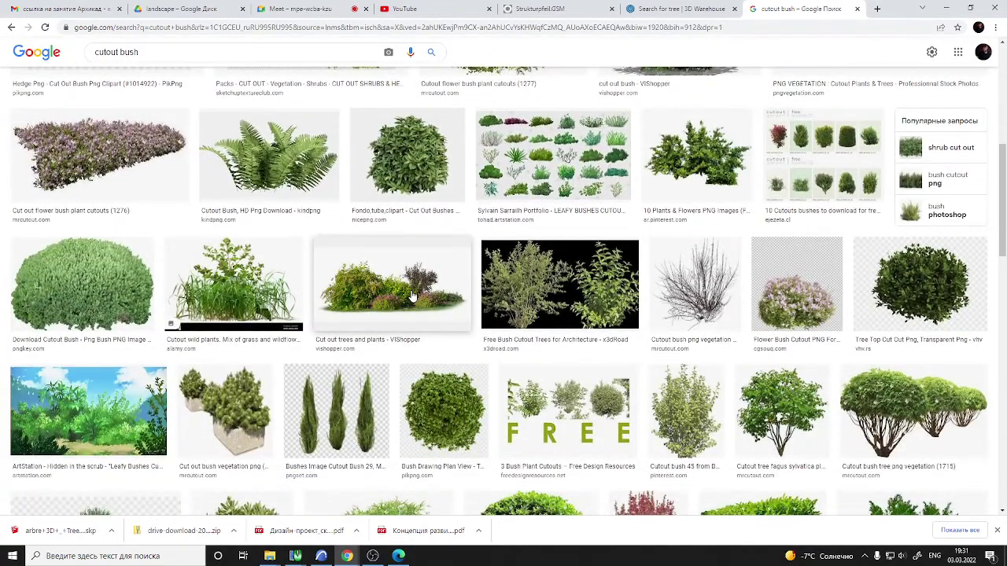
pyautogui.scroll(-4, 413, 295)
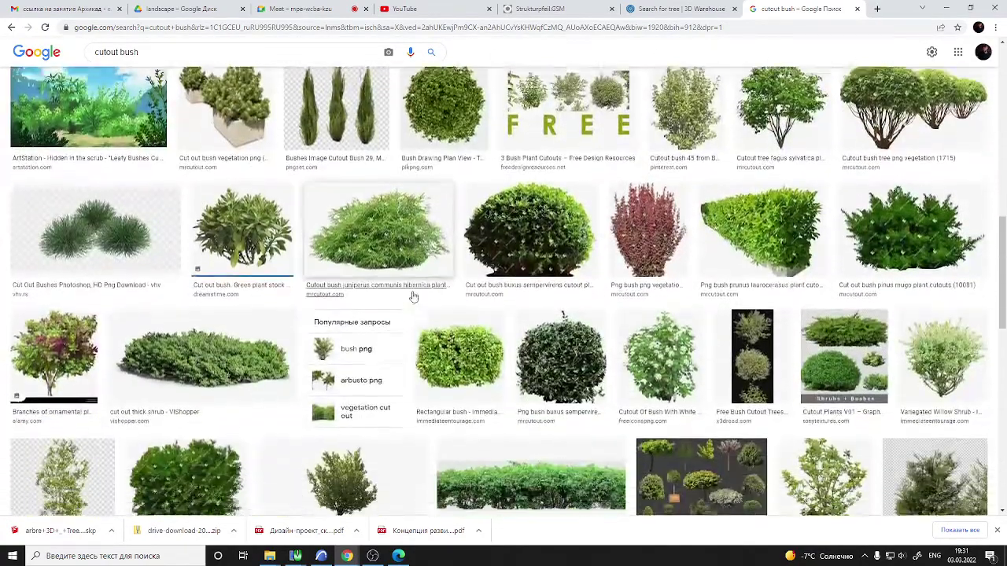
pyautogui.scroll(-5, 413, 296)
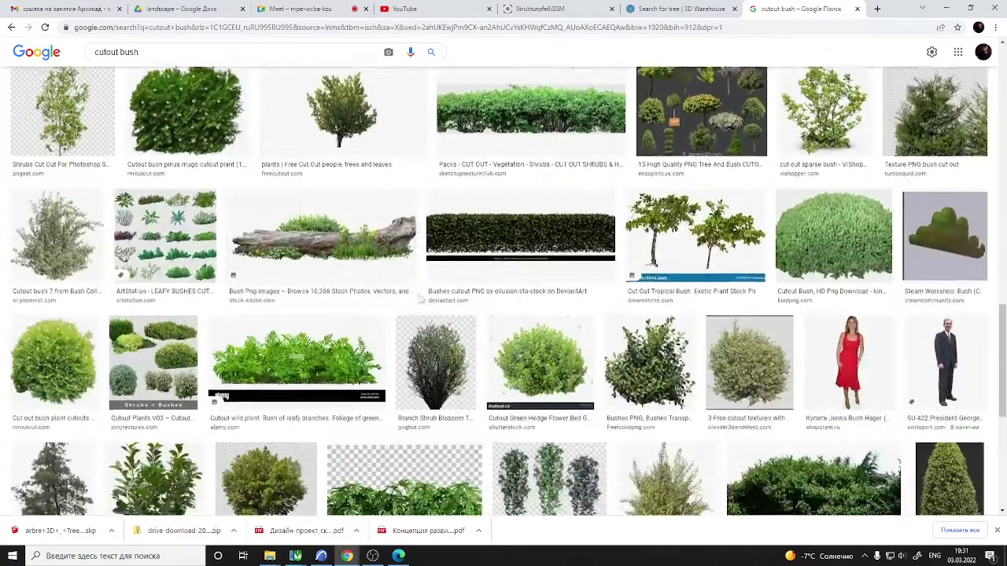
pyautogui.scroll(-1, 421, 299)
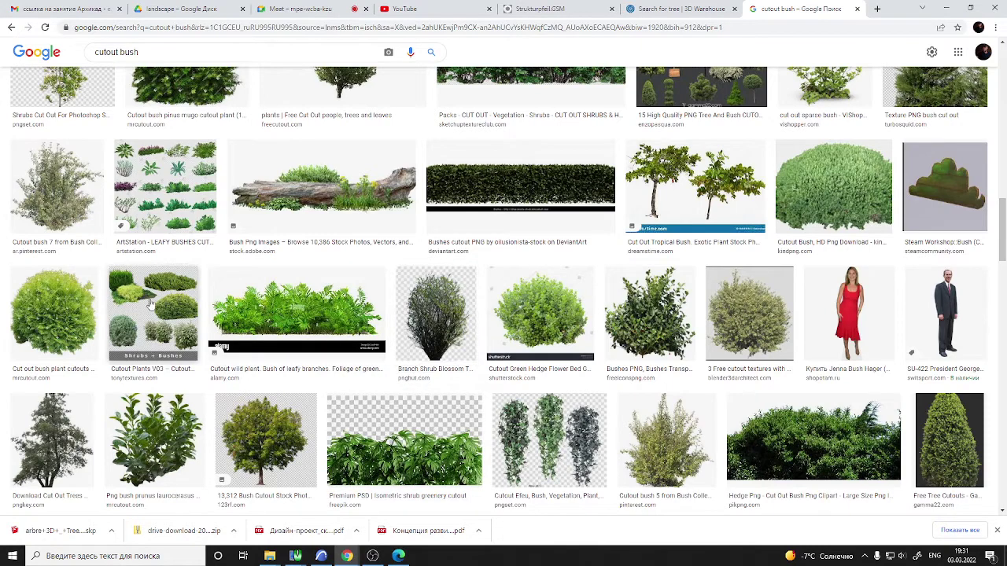
pyautogui.click(63, 306)
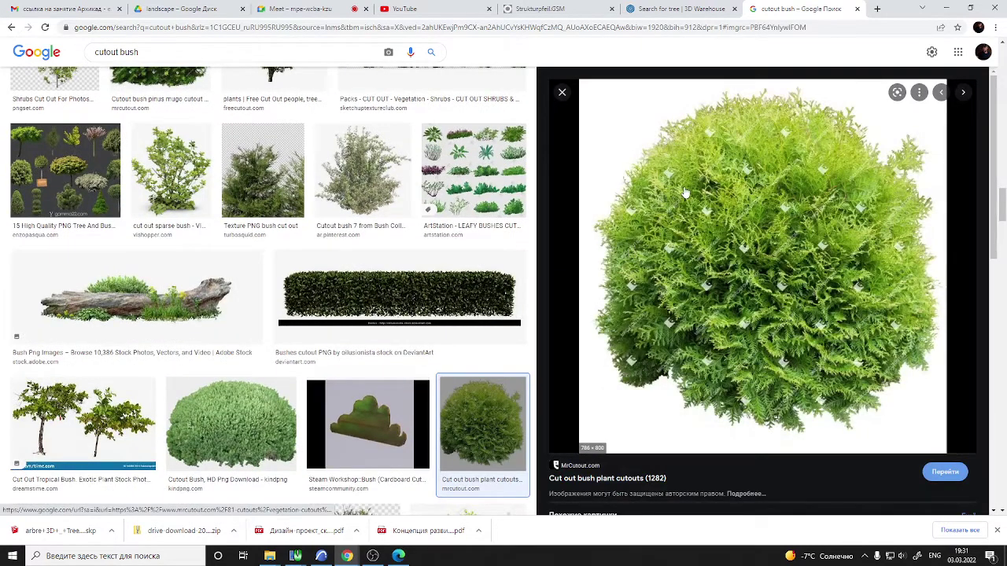
pyautogui.rightClick(682, 187)
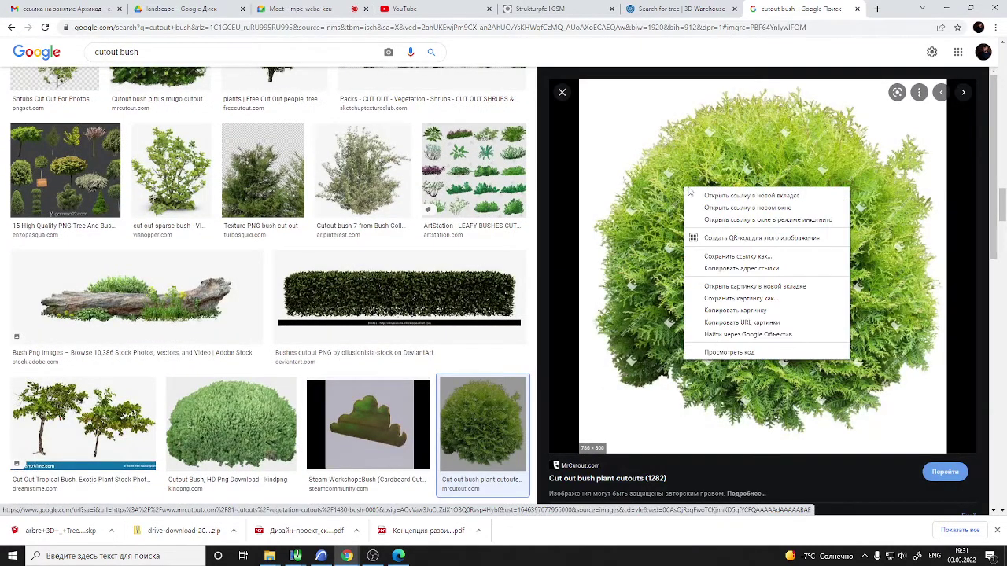
pyautogui.click(762, 299)
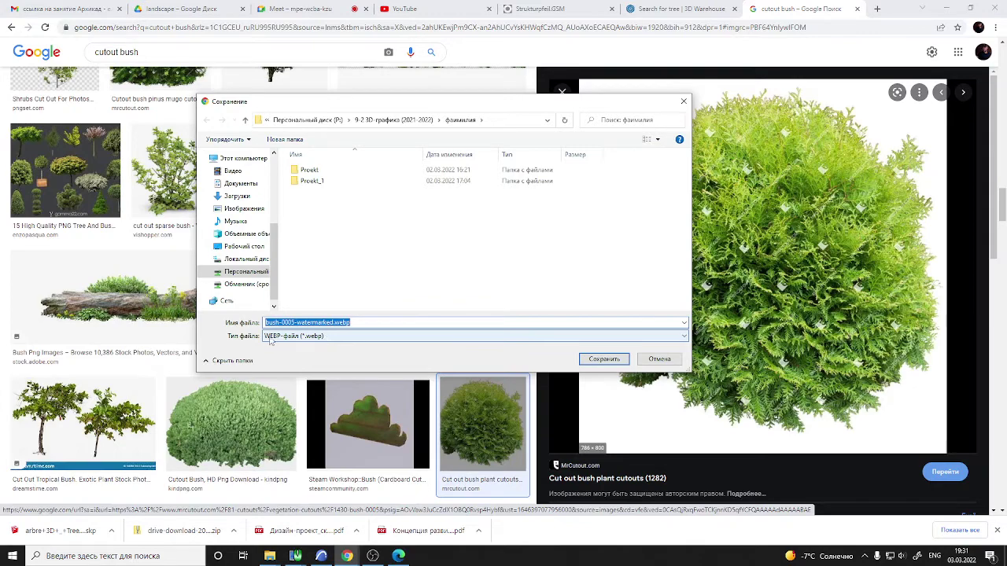
pyautogui.click(604, 359)
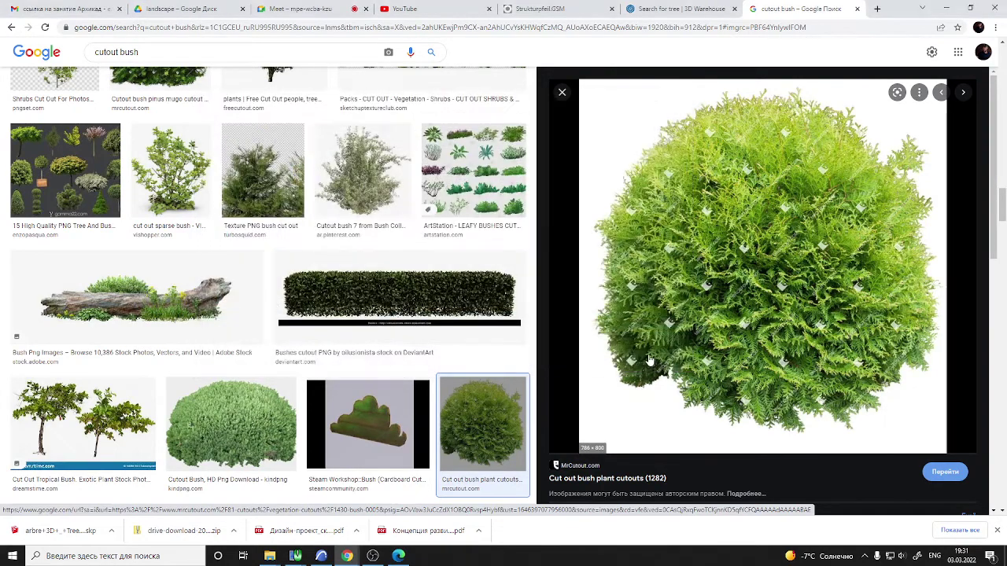
# Look further through the results and try to save the wild grass picture from "Png vegetation cutouts"
pyautogui.scroll(-10, 452, 218)
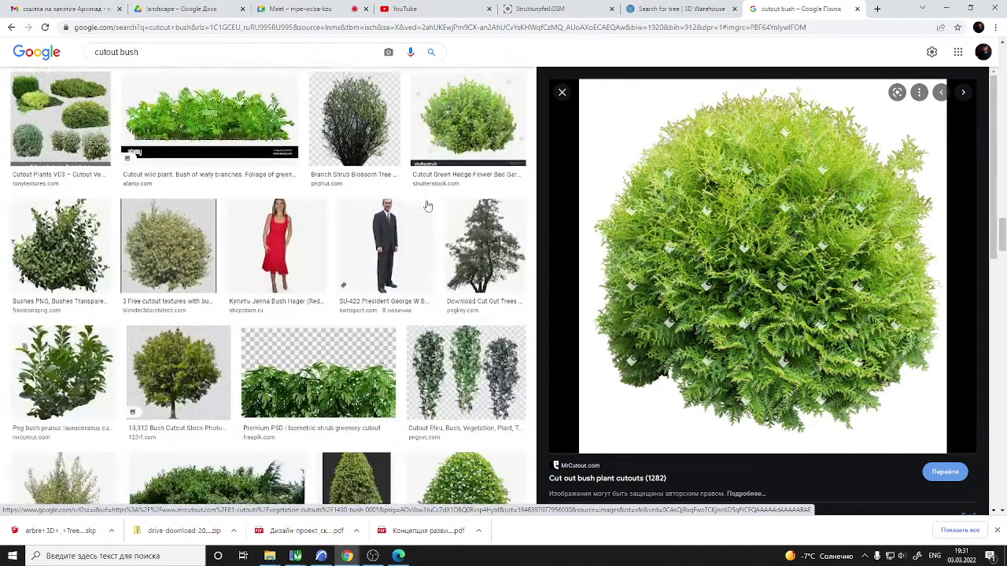
pyautogui.scroll(-5, 426, 206)
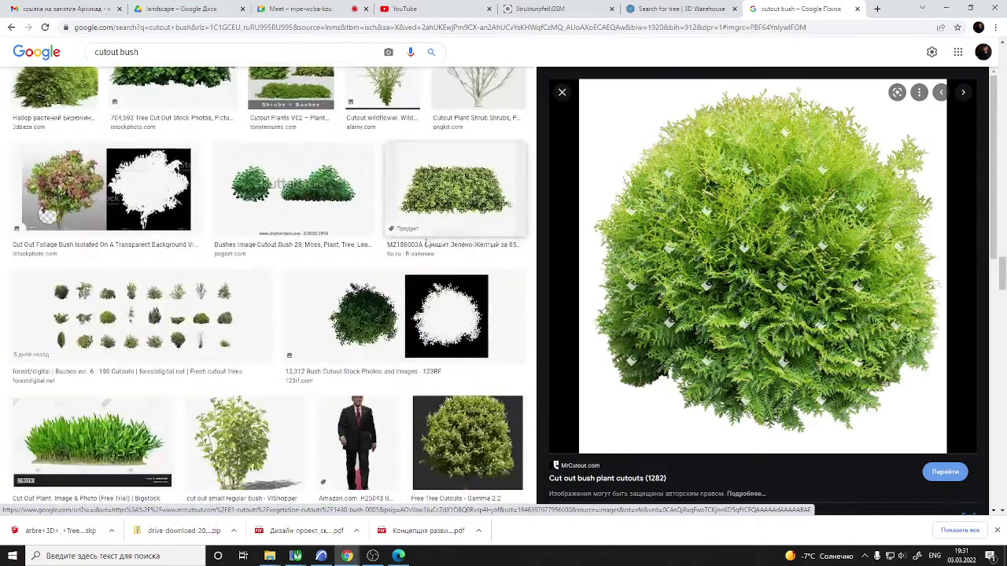
pyautogui.scroll(-5, 364, 312)
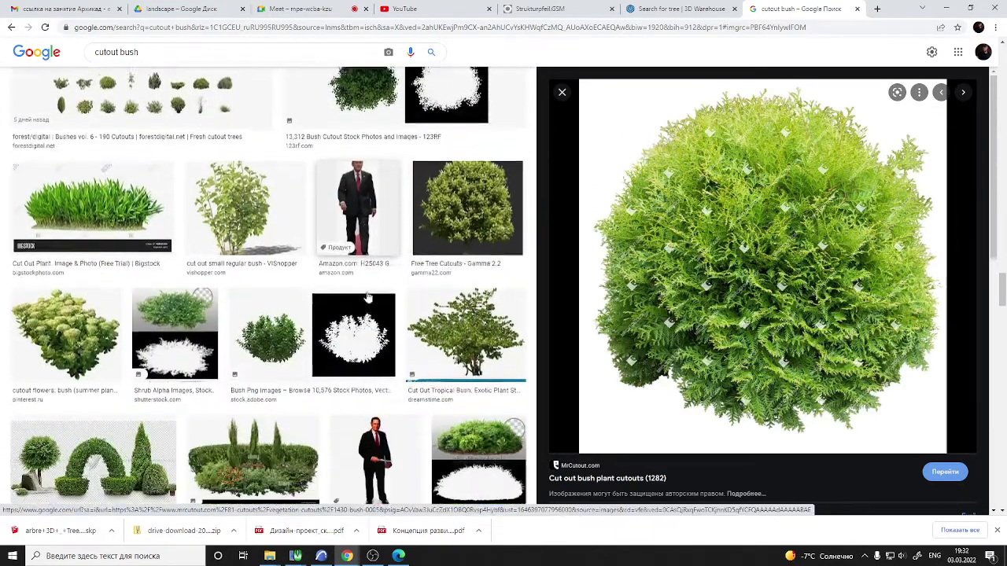
pyautogui.scroll(-3, 290, 285)
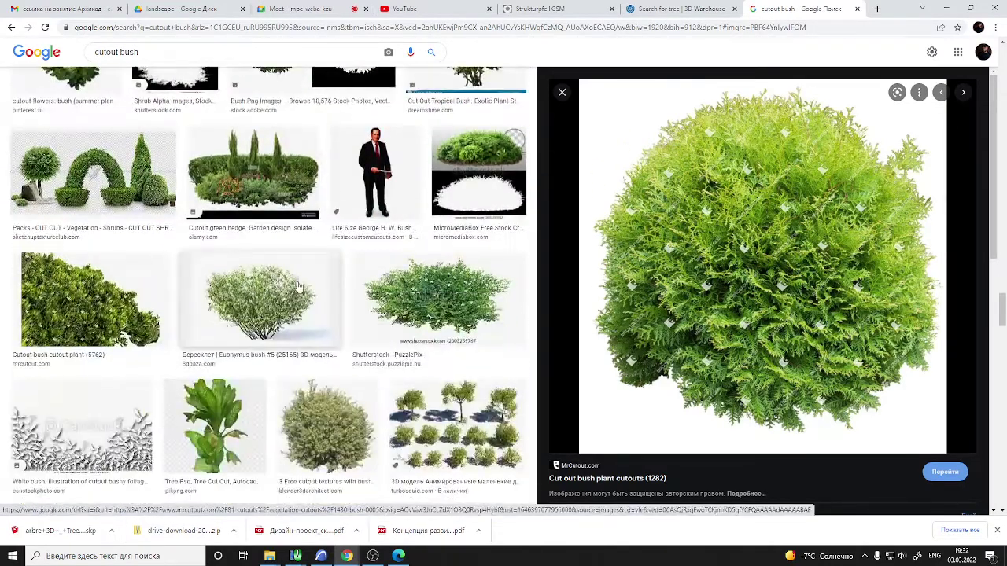
pyautogui.scroll(-8, 299, 287)
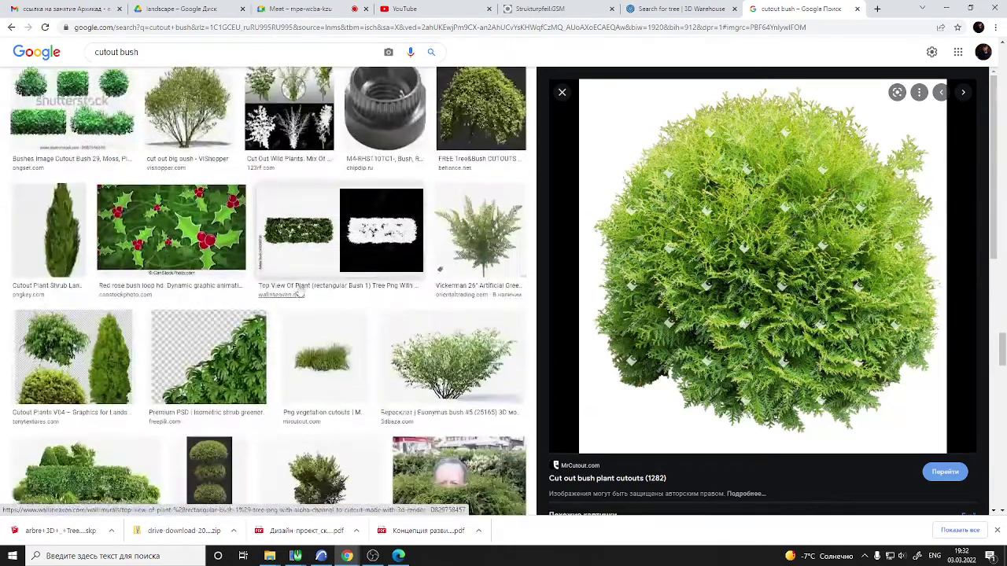
pyautogui.click(503, 339)
pyautogui.click(322, 357)
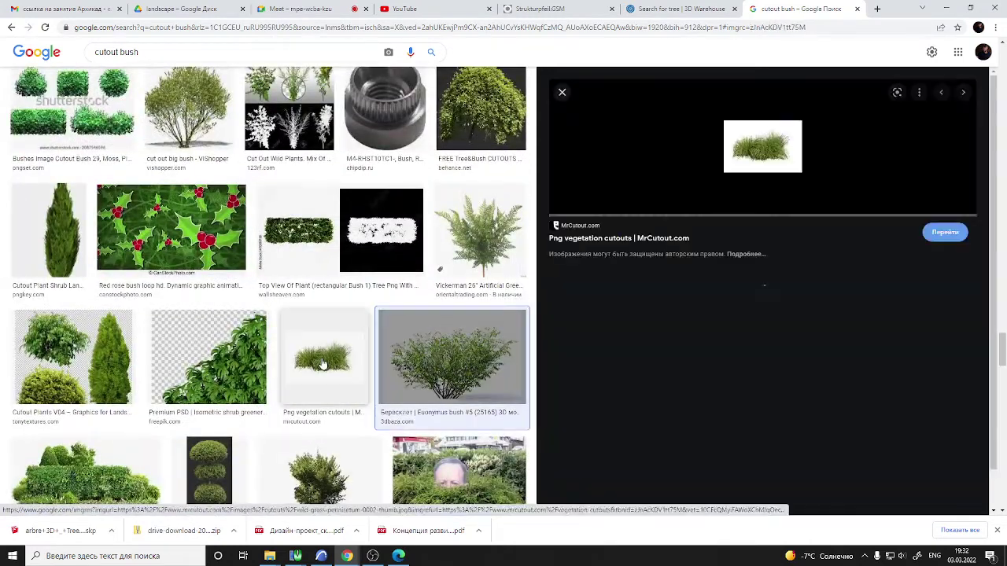
pyautogui.rightClick(740, 148)
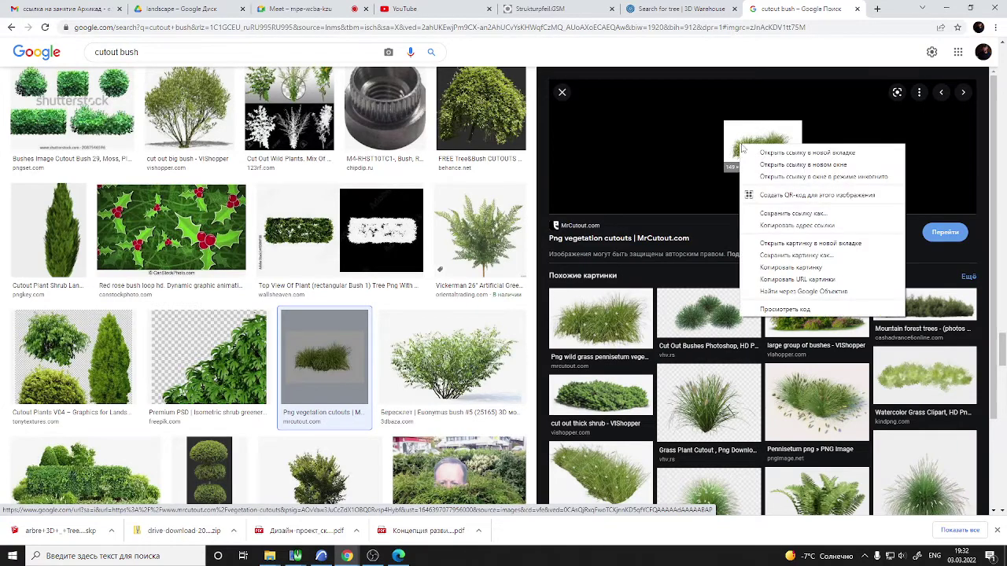
pyautogui.click(794, 254)
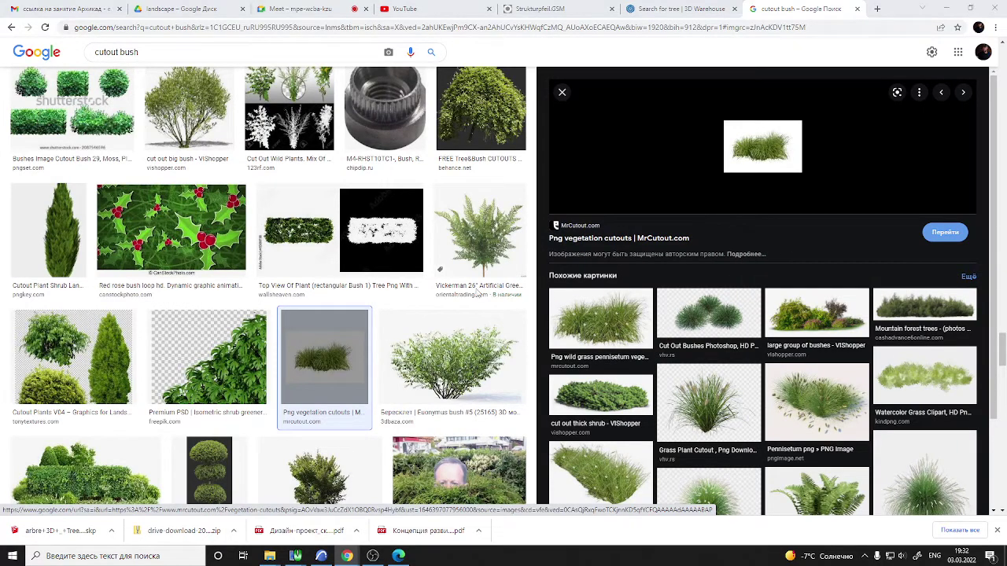
pyautogui.click(659, 358)
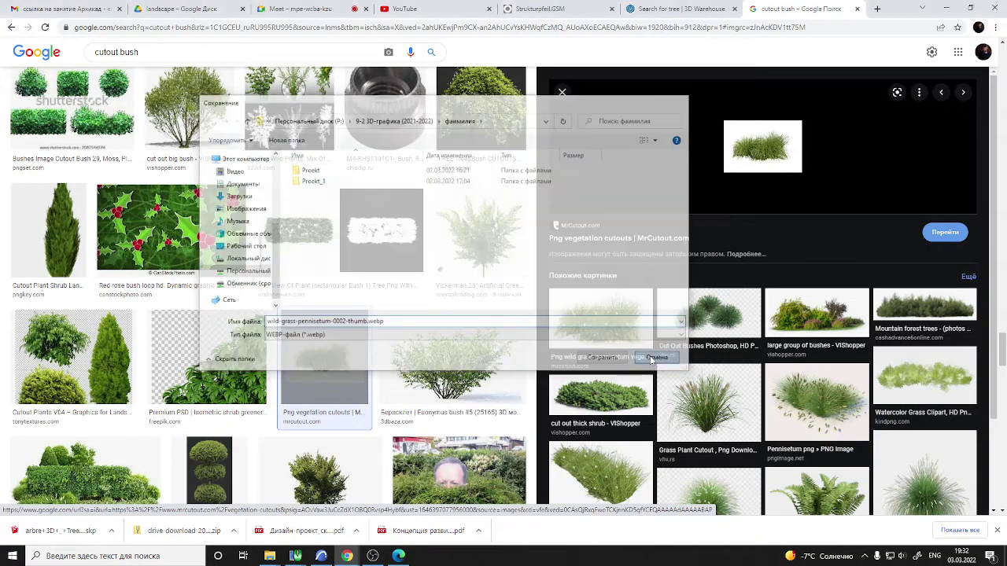
# Return to the first results and try to save the wide freecutout.com bush image
pyautogui.scroll(-5, 189, 287)
pyautogui.scroll(-15, 188, 287)
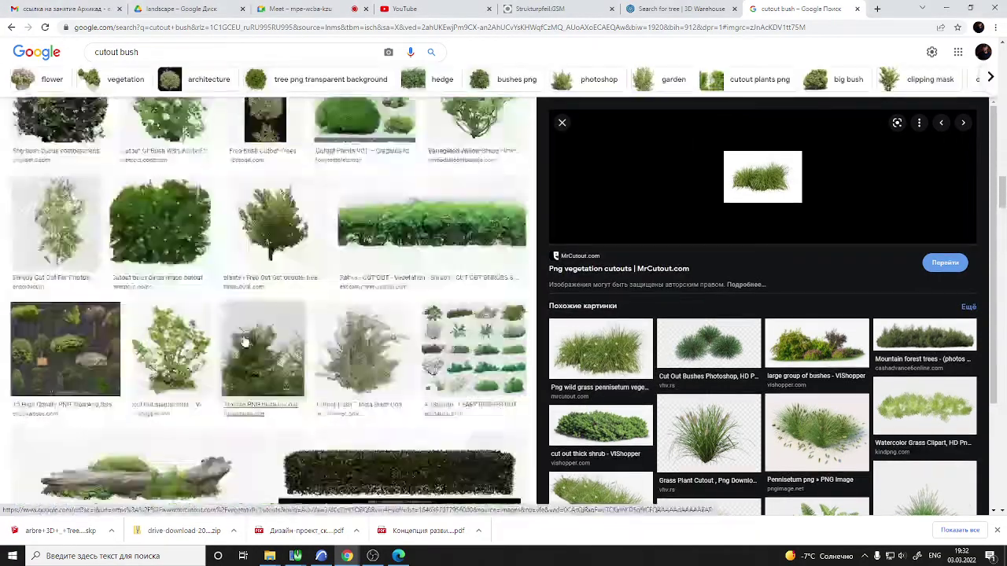
pyautogui.scroll(3, 252, 312)
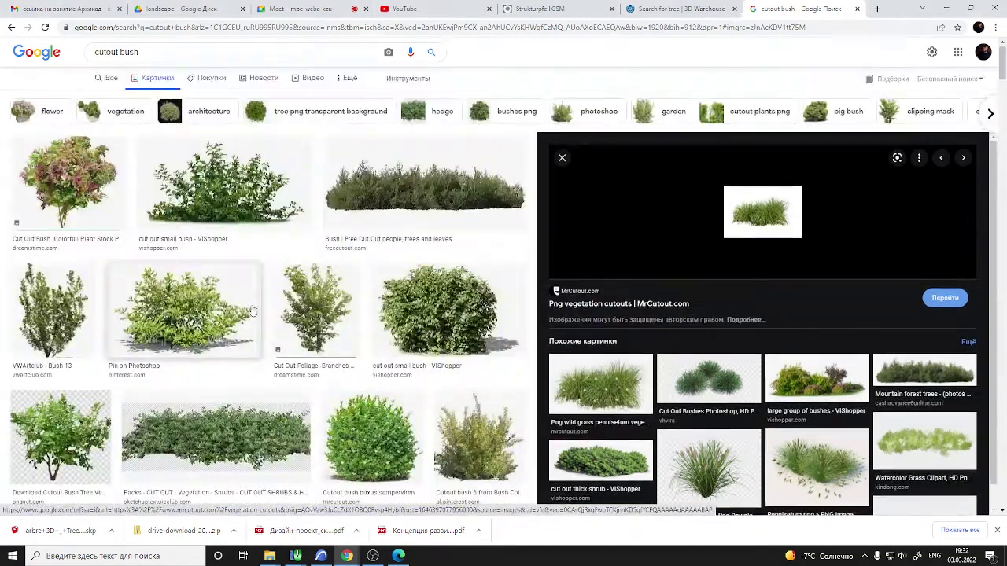
pyautogui.click(383, 189)
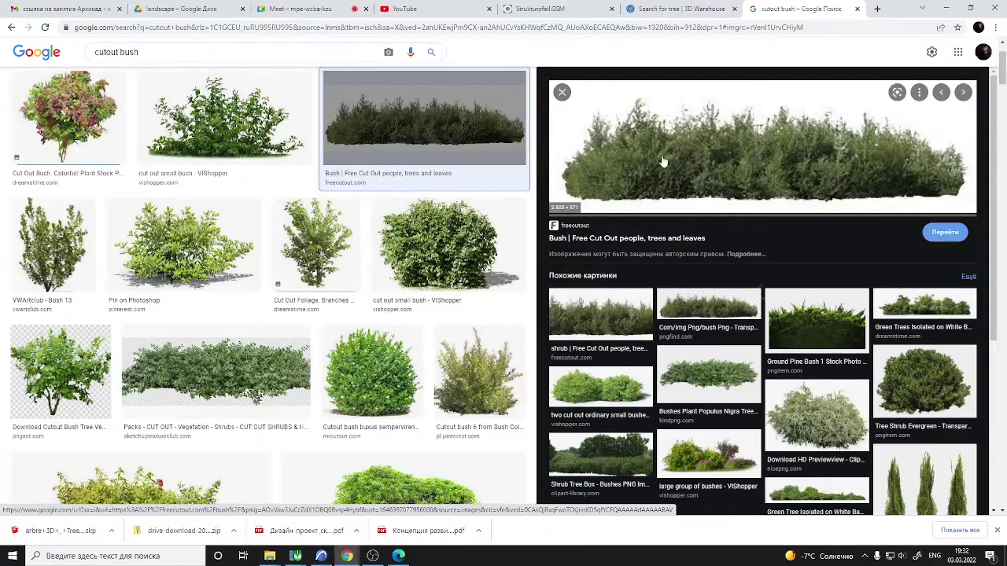
pyautogui.rightClick(655, 159)
pyautogui.click(710, 265)
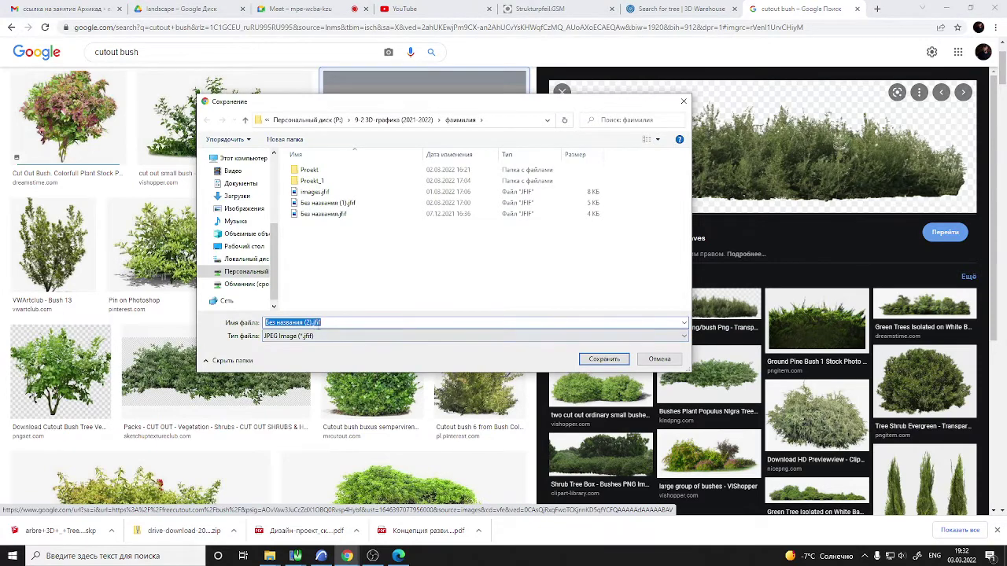
pyautogui.click(659, 359)
# Save the dreamstime.com "Cut Out Foliage" green bush picture as a JPG in the фамилия folder and show the file in its folder
pyautogui.click(321, 252)
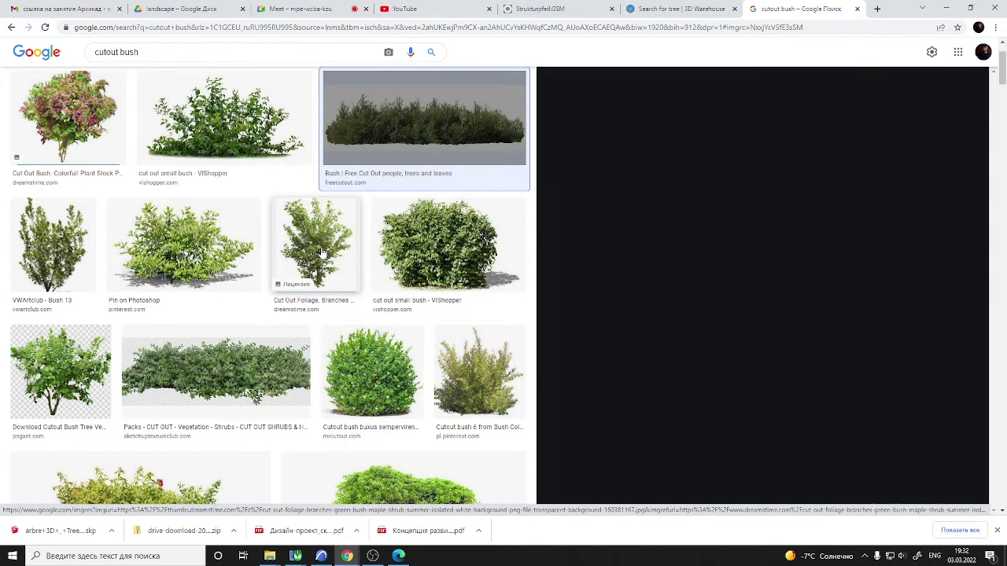
pyautogui.rightClick(700, 233)
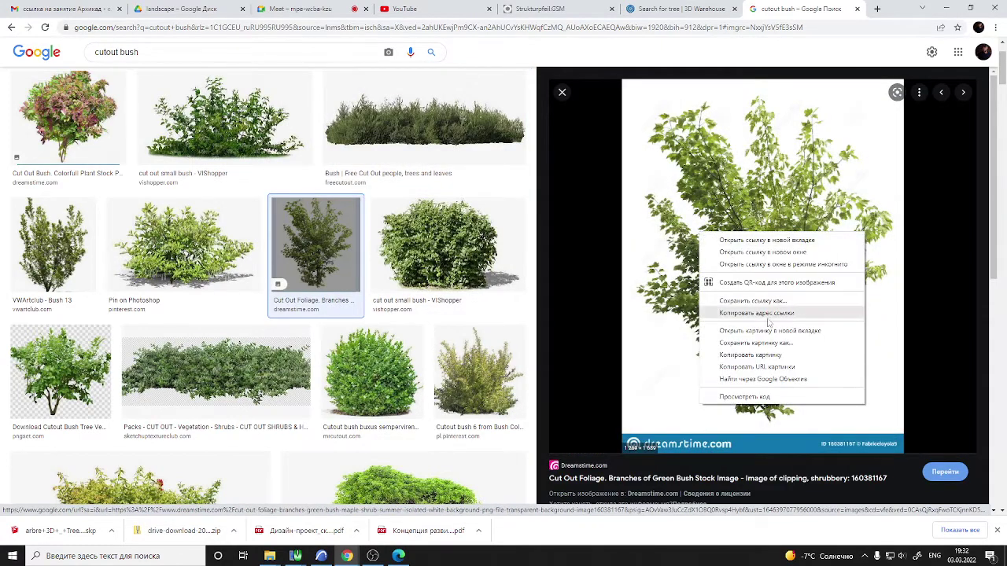
pyautogui.click(766, 343)
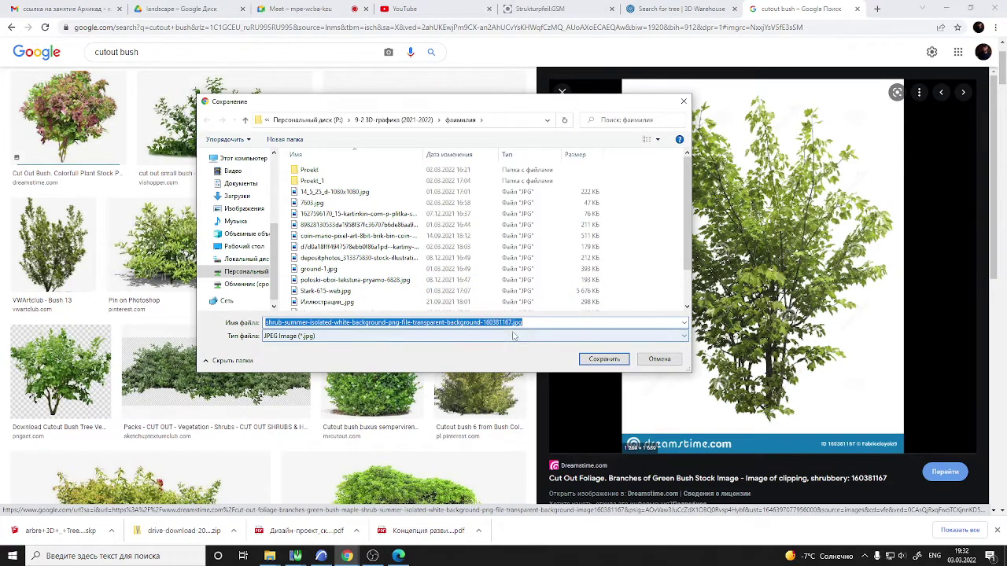
pyautogui.click(588, 360)
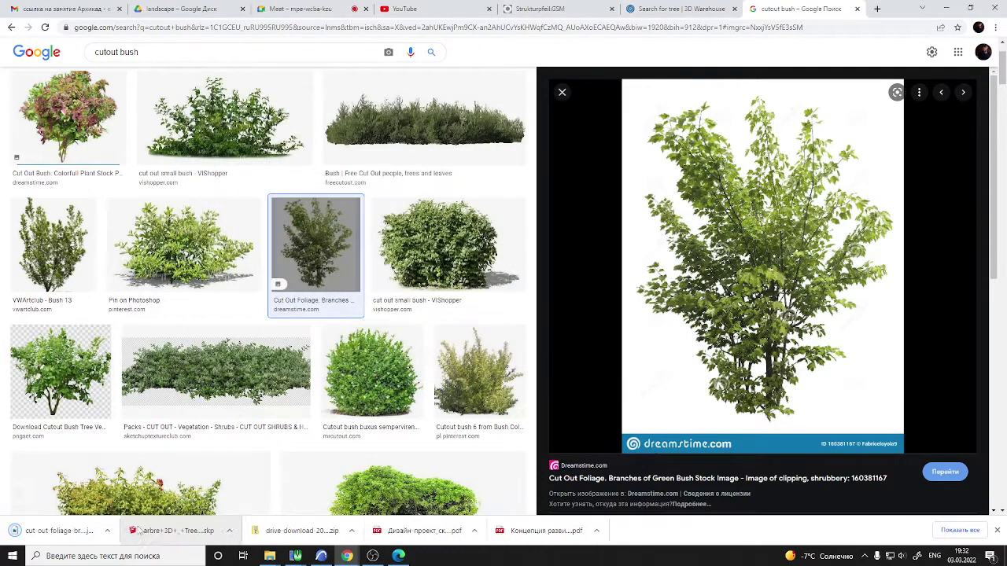
pyautogui.click(111, 530)
pyautogui.click(145, 496)
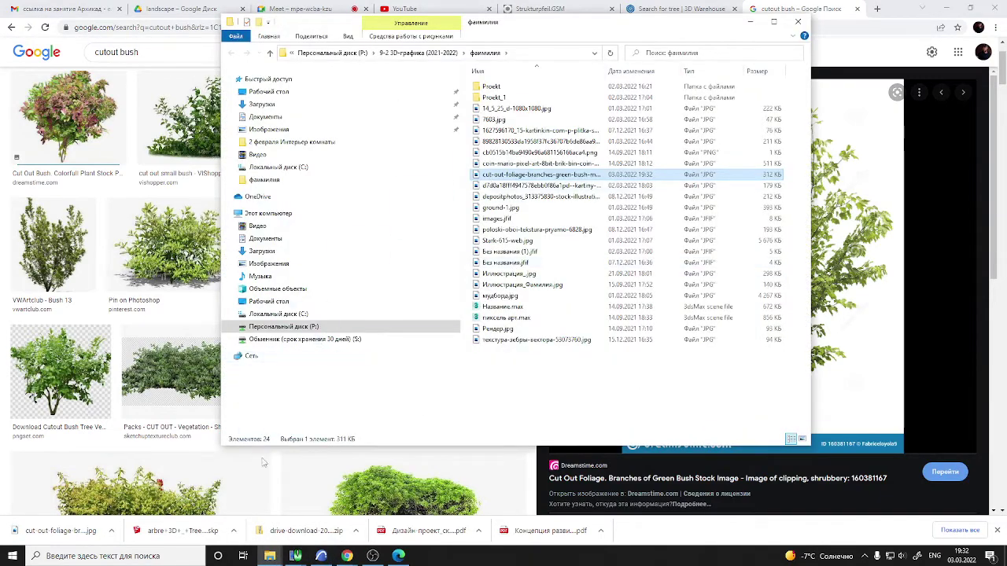
# Switch to Archicad, place the copied bush picture on the floor plan and move it onto the green area
pyautogui.click(320, 556)
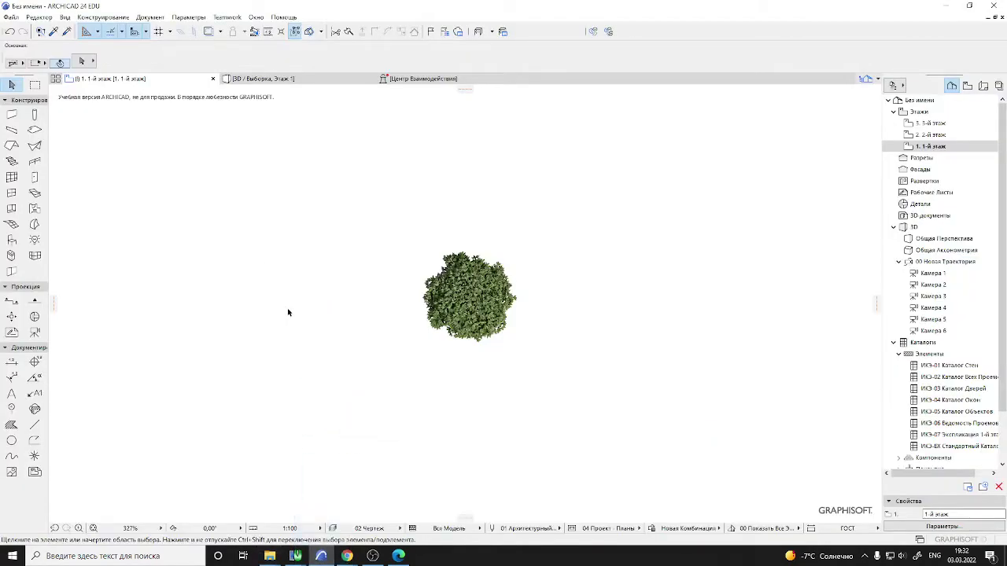
pyautogui.moveTo(287, 312); pyautogui.dragTo(294, 307)
pyautogui.scroll(-6, 218, 141)
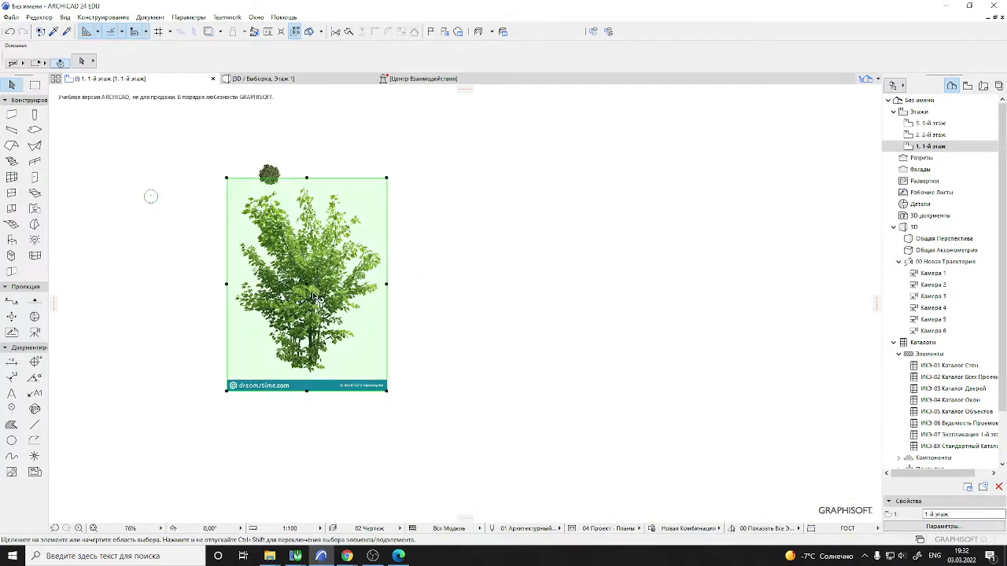
pyautogui.moveTo(313, 296)
pyautogui.mouseDown(button='middle')
pyautogui.moveTo(436, 325)
pyautogui.moveTo(527, 323)
pyautogui.mouseUp(button='middle')
pyautogui.scroll(-5, 472, 340)
pyautogui.moveTo(521, 311); pyautogui.dragTo(347, 344)
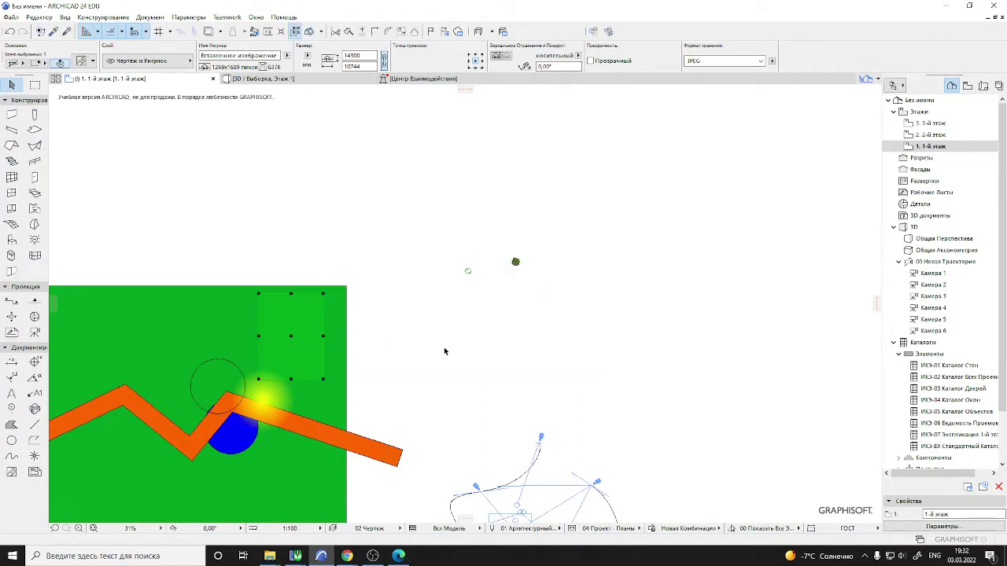
# Bring the bush picture in front of the green fill by changing its display order
pyautogui.scroll(5, 291, 332)
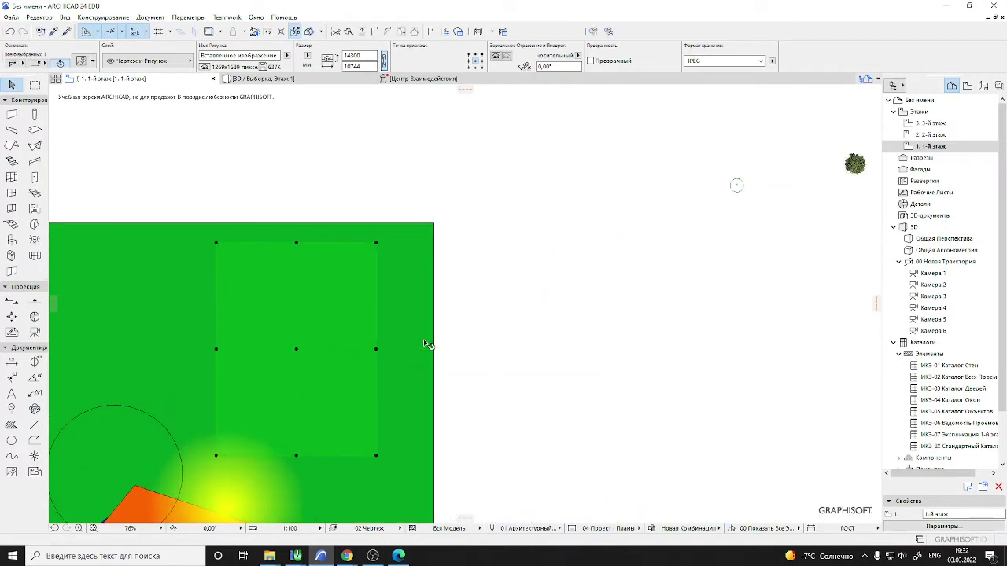
pyautogui.moveTo(452, 345); pyautogui.dragTo(574, 302, button='middle')
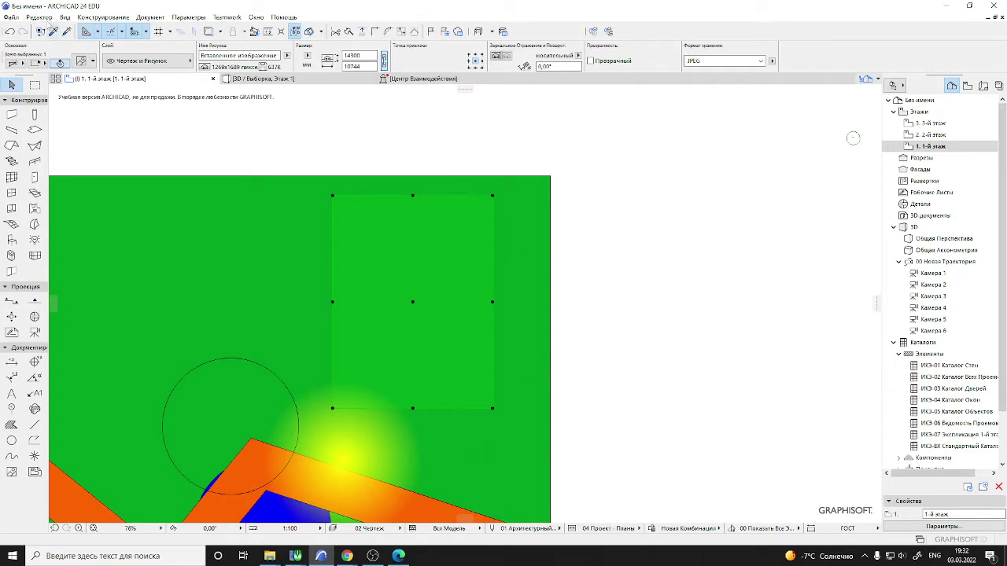
pyautogui.click(39, 16)
pyautogui.moveTo(97, 205)
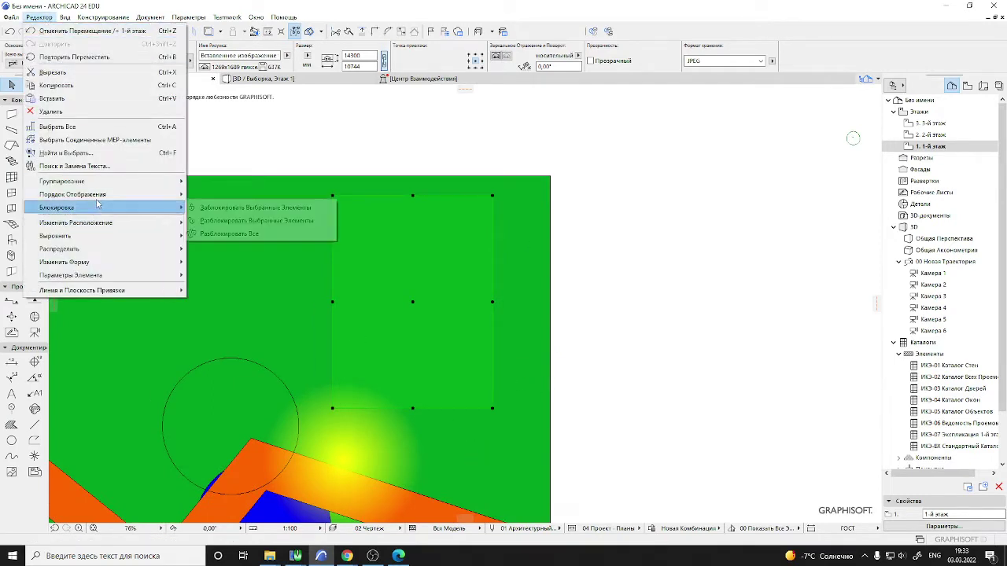
pyautogui.click(202, 195)
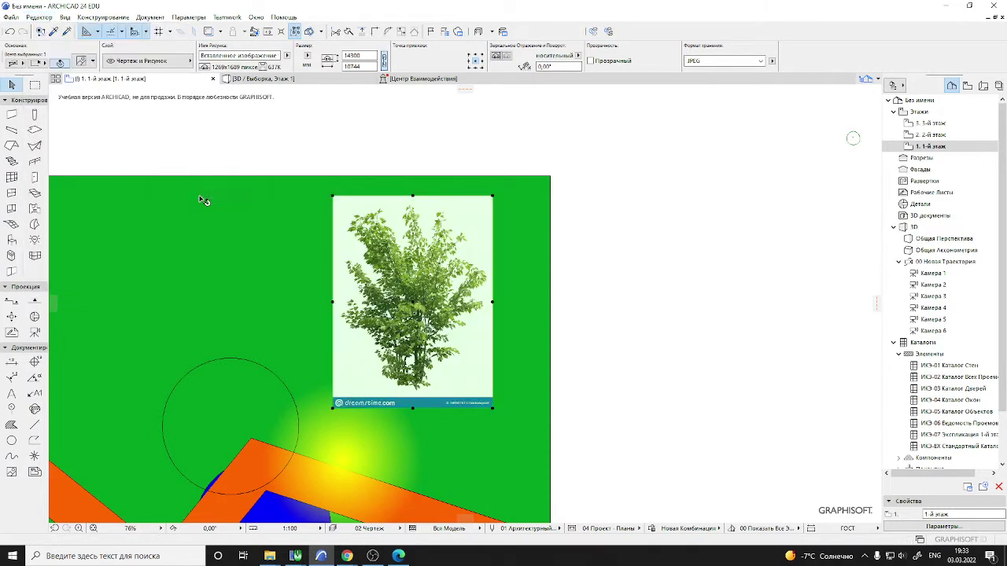
# Make the selected bush picture transparent in its settings and examine its background up close
pyautogui.click(670, 328)
pyautogui.click(493, 198)
pyautogui.click(82, 61)
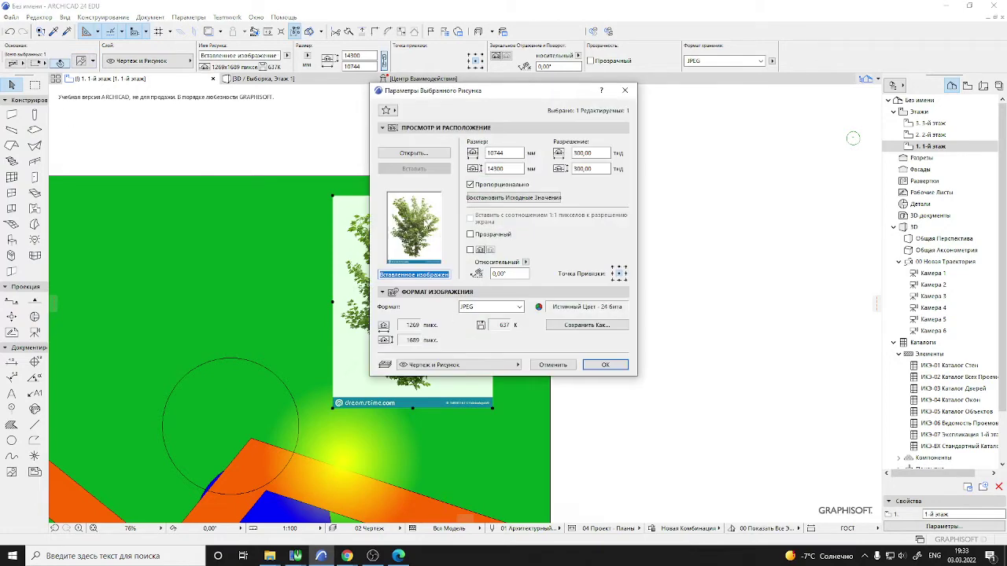
pyautogui.click(471, 234)
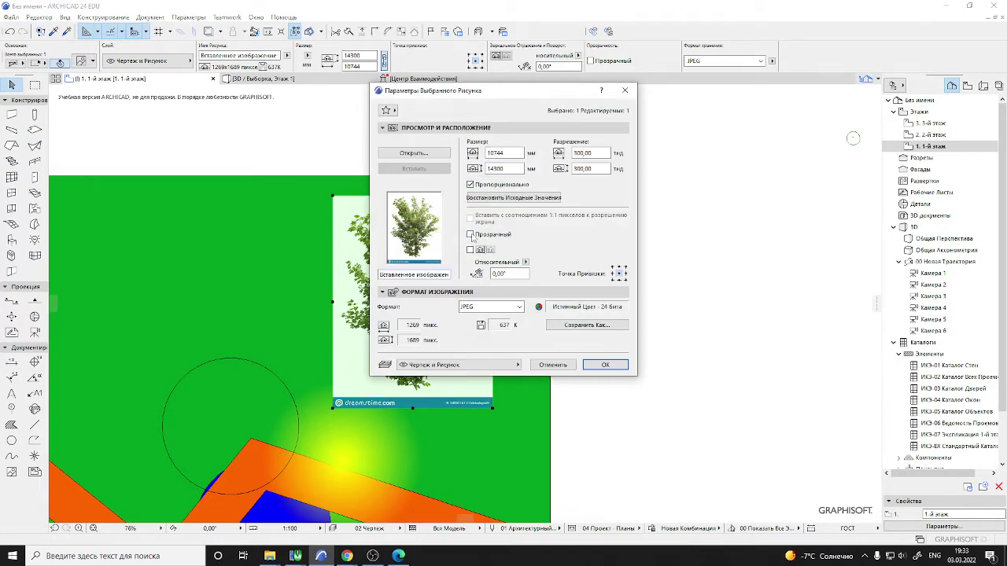
pyautogui.click(606, 366)
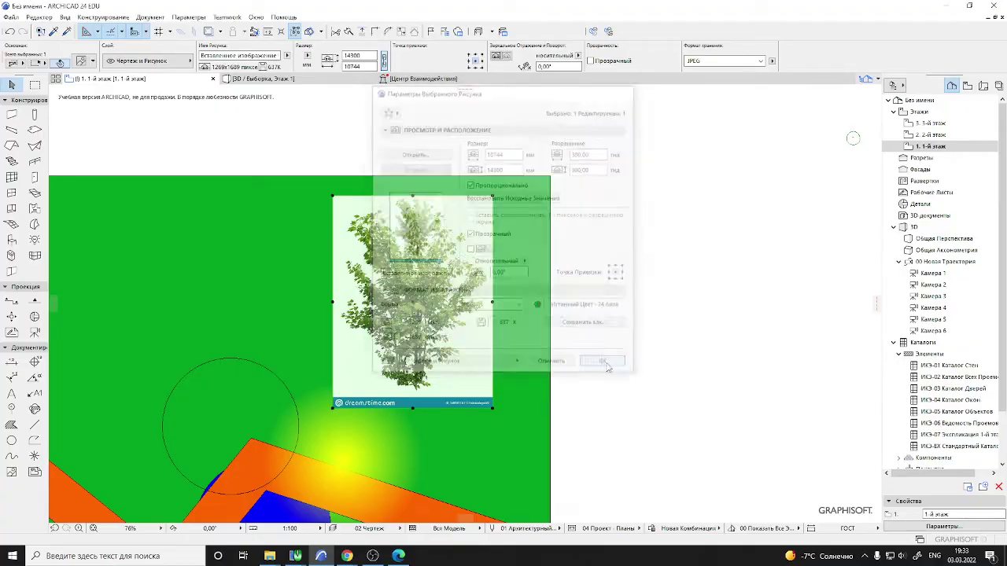
pyautogui.scroll(3, 433, 214)
pyautogui.scroll(3, 438, 218)
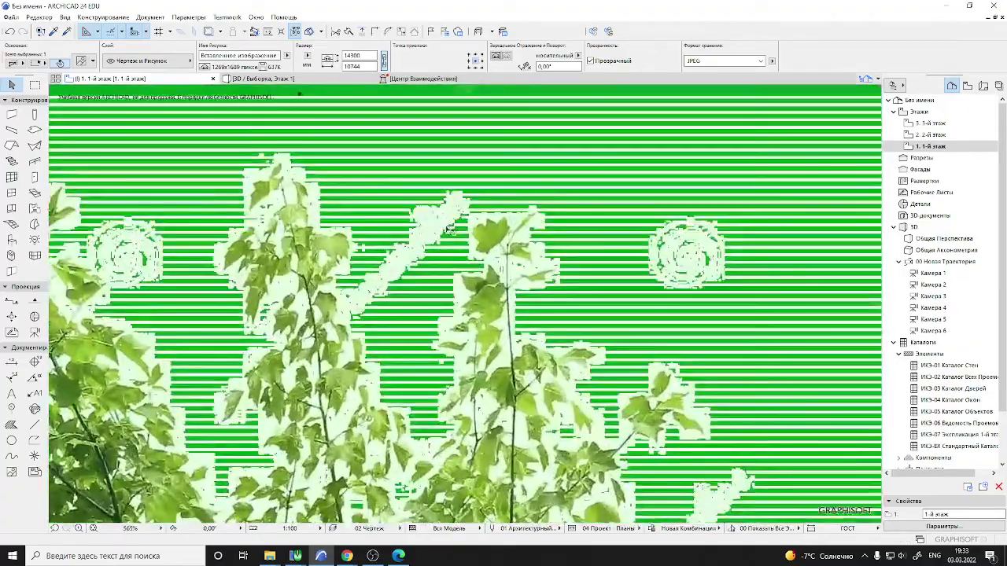
pyautogui.scroll(2, 639, 245)
pyautogui.scroll(-6, 532, 201)
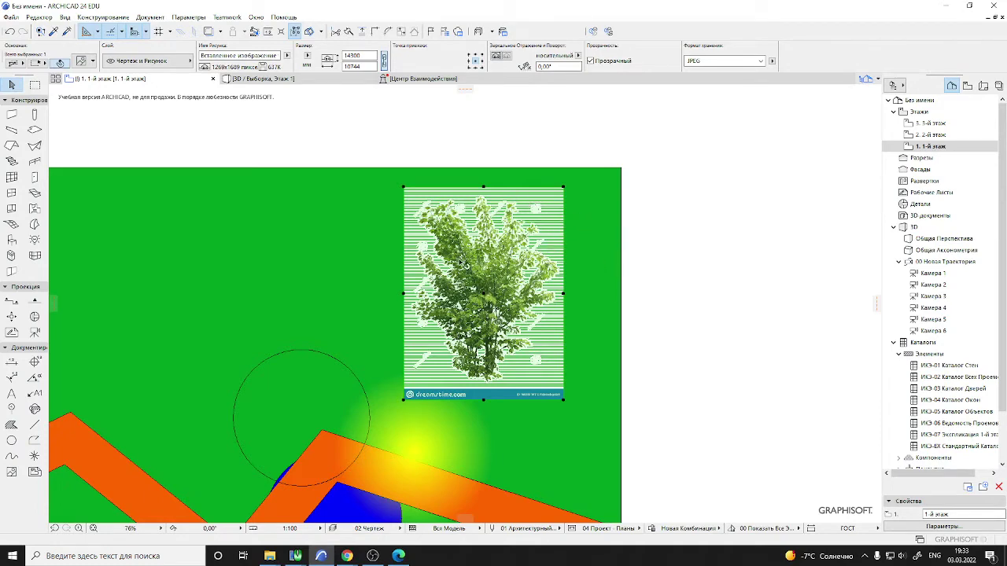
pyautogui.scroll(2, 535, 254)
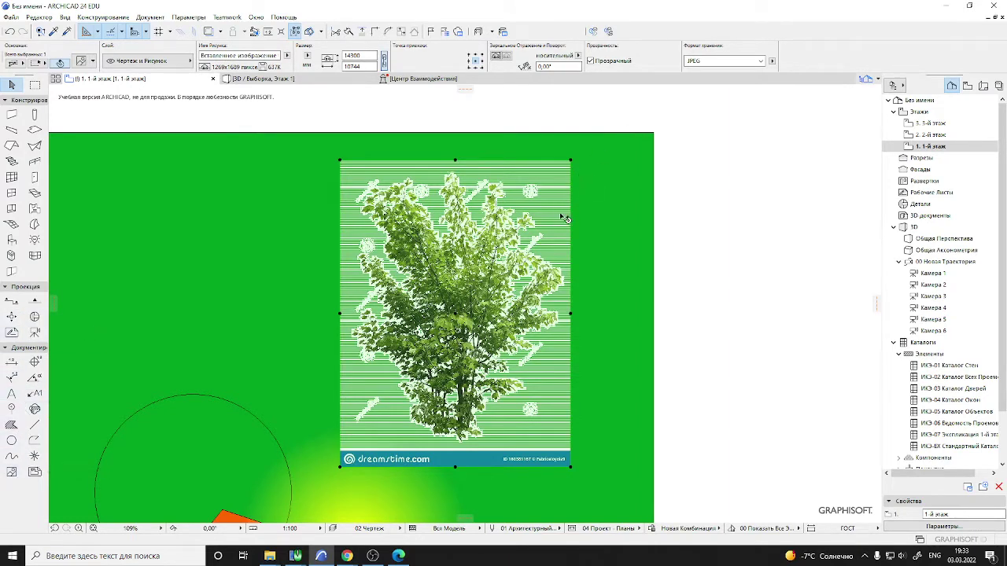
# Resize the bush picture from its corner, first narrower, finishing at about 11.2 m wide and 14.2 m high
pyautogui.click(572, 161)
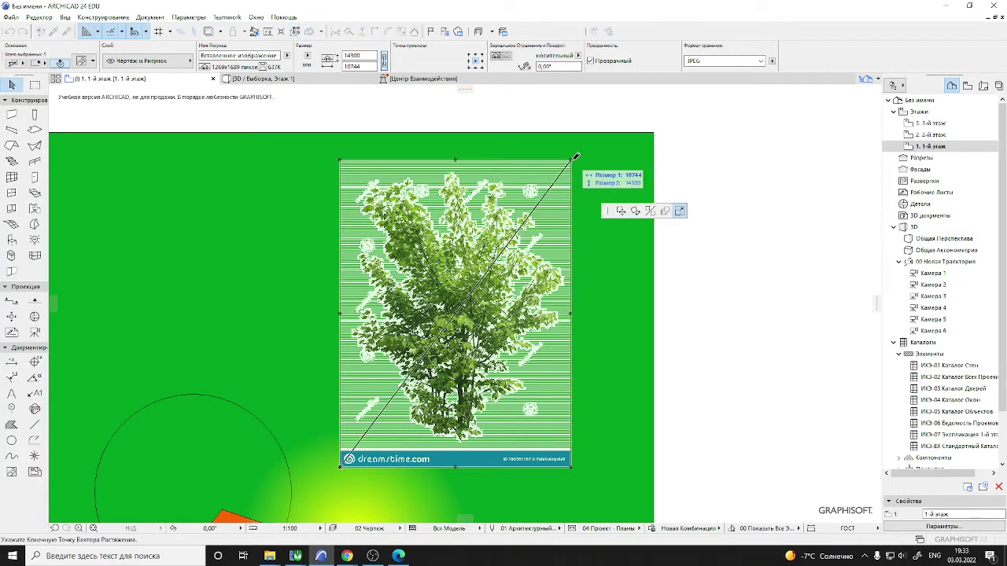
pyautogui.click(442, 201)
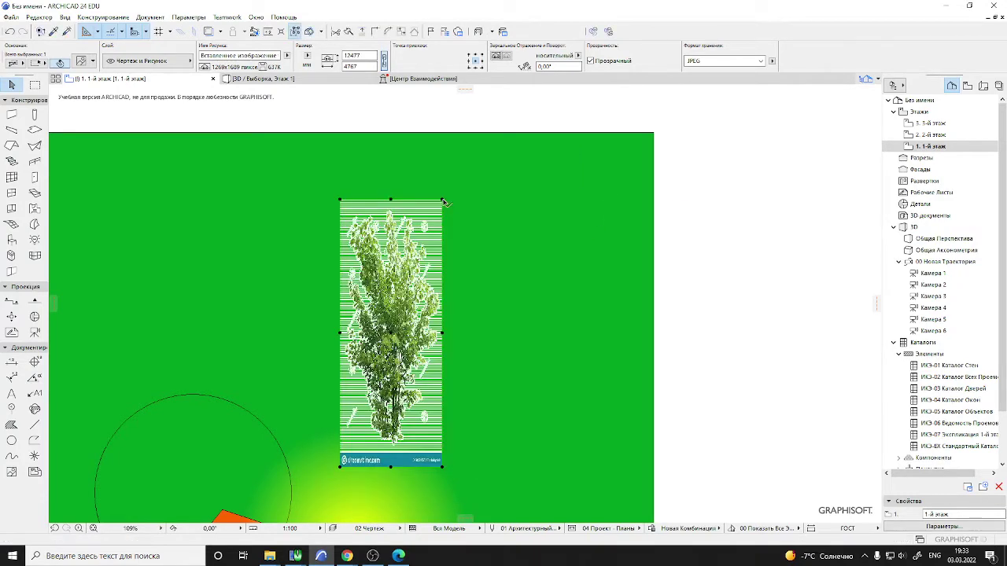
pyautogui.click(444, 202)
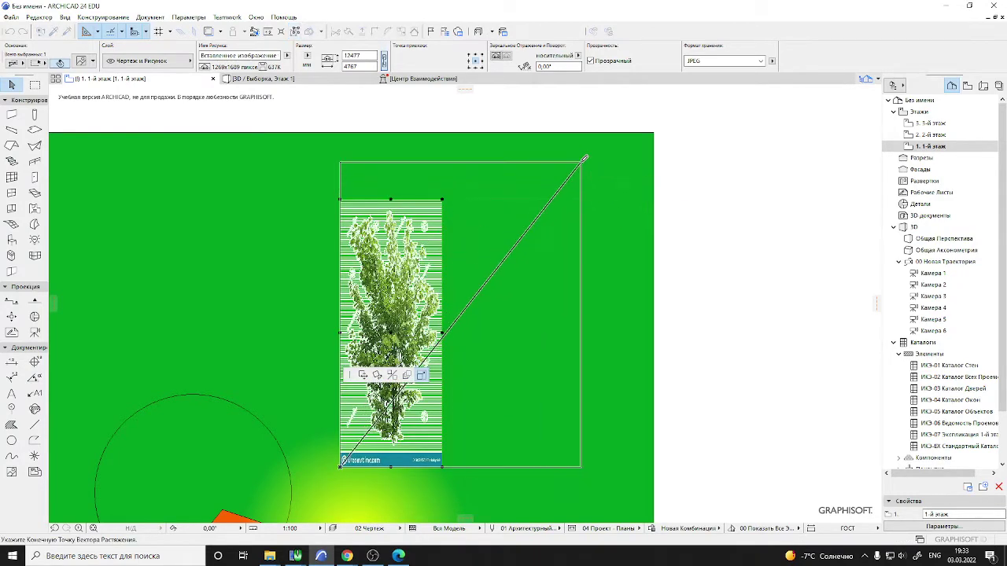
pyautogui.click(582, 162)
pyautogui.scroll(-3, 555, 186)
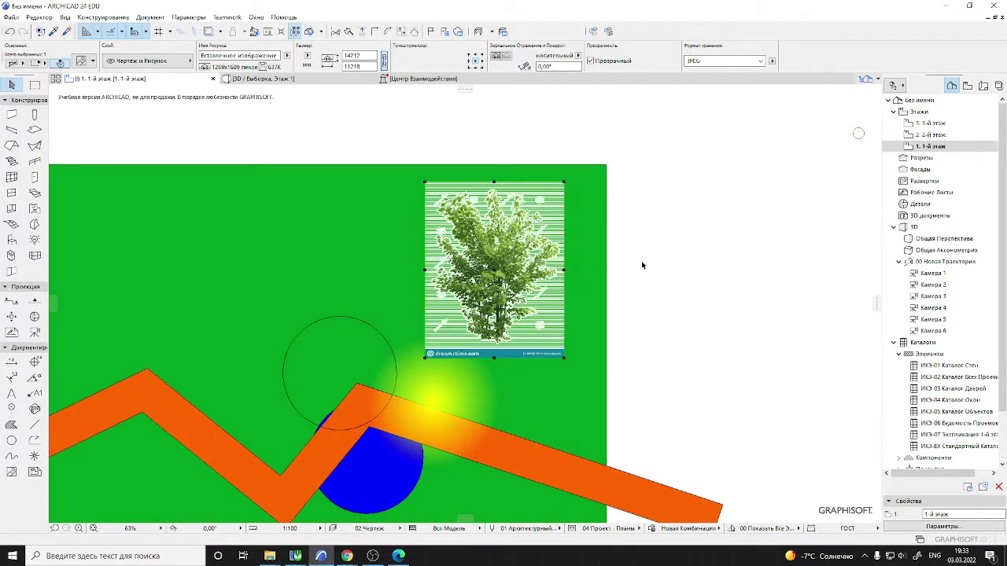
pyautogui.click(655, 267)
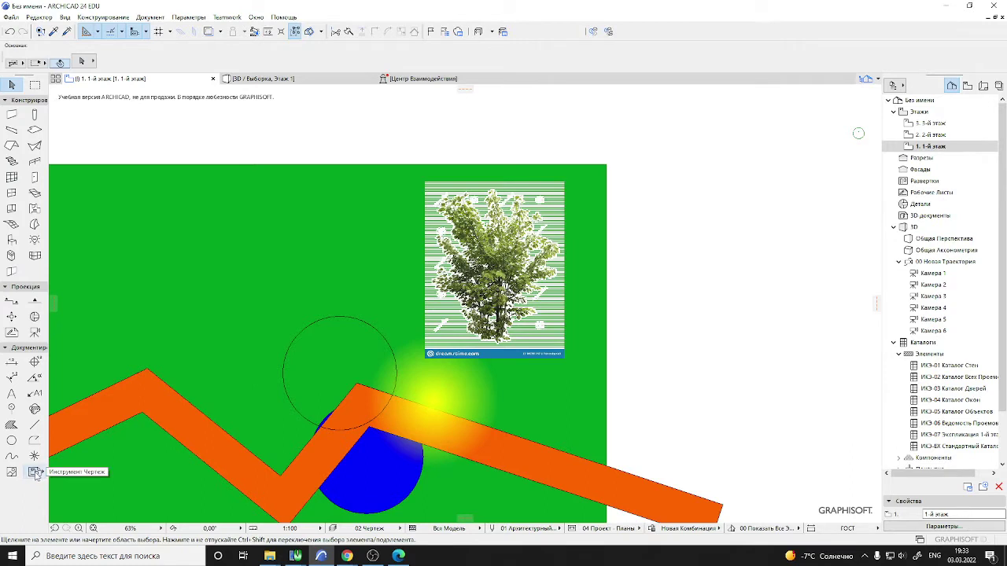
# Start placing an external drawing from the local file system on the green area and browse to the Загрузки folder
pyautogui.click(35, 472)
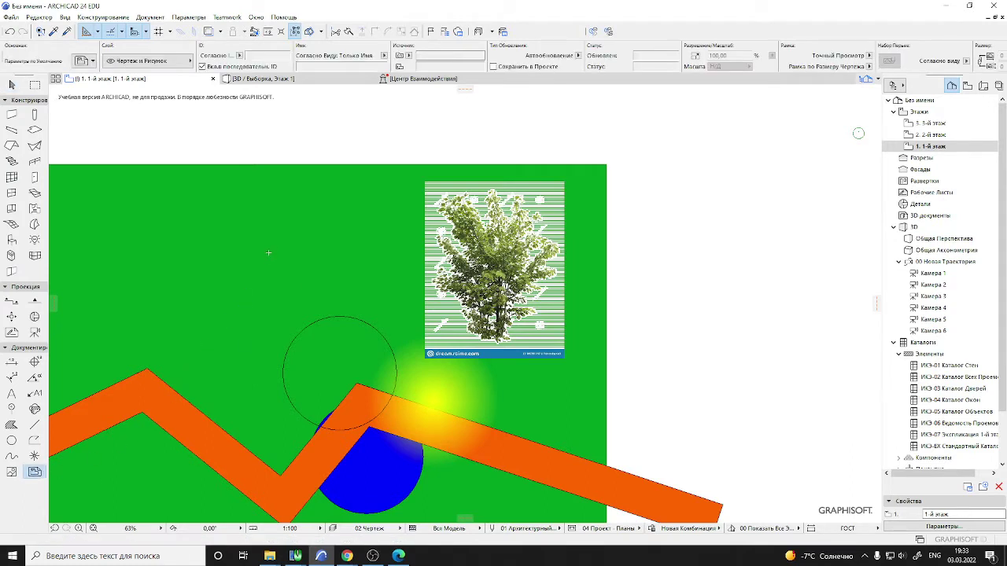
pyautogui.click(283, 233)
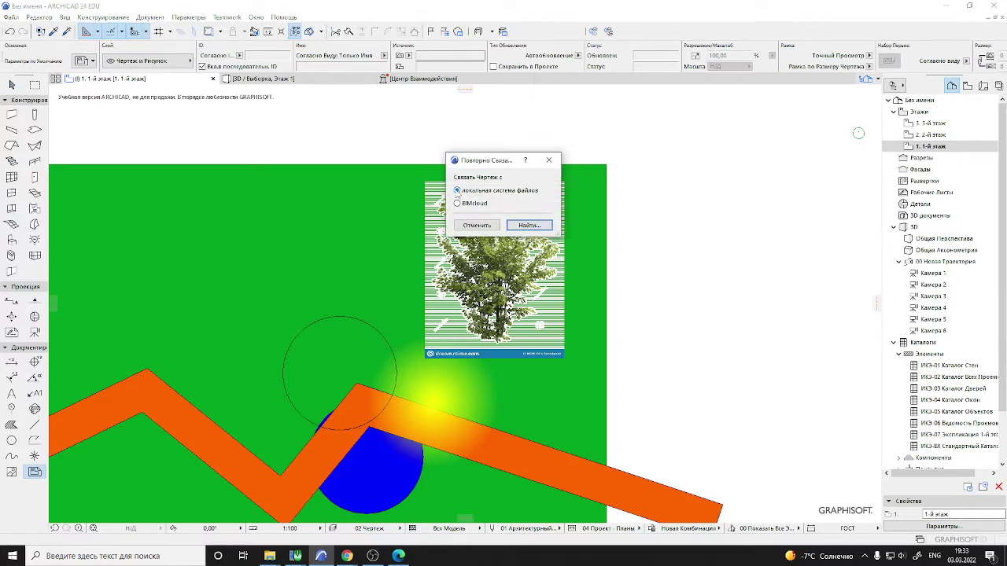
pyautogui.click(530, 226)
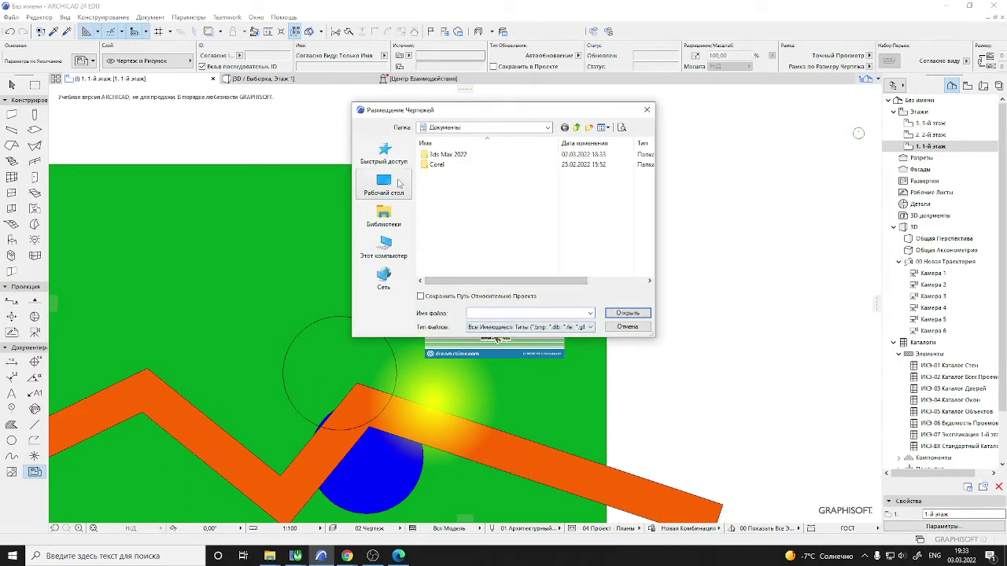
pyautogui.click(385, 154)
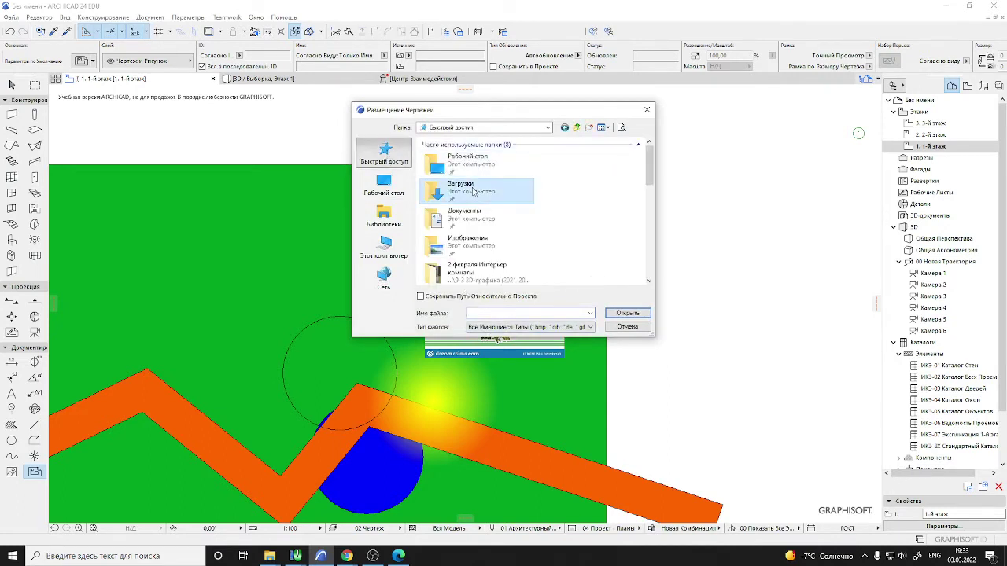
pyautogui.doubleClick(473, 191)
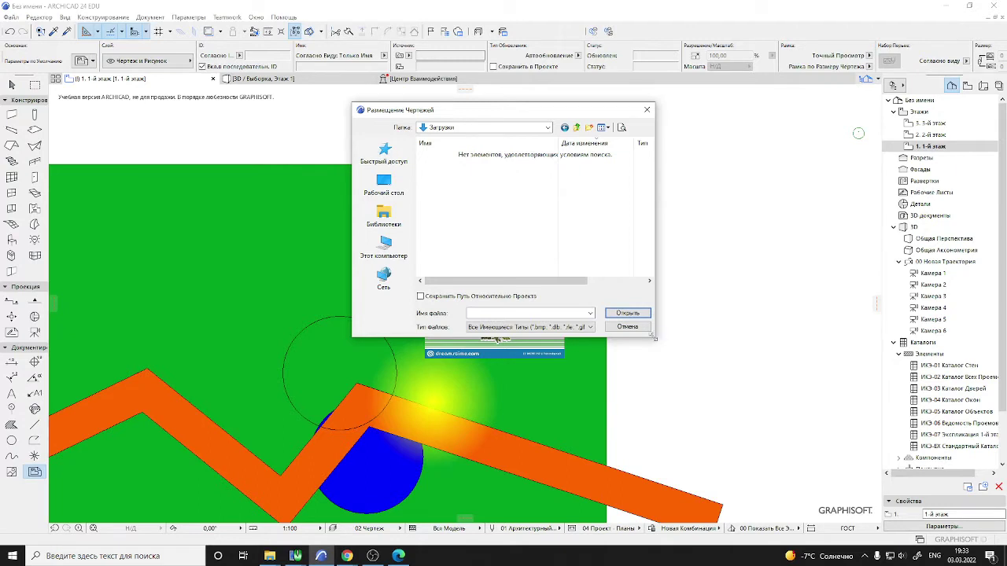
pyautogui.moveTo(653, 337); pyautogui.dragTo(967, 478)
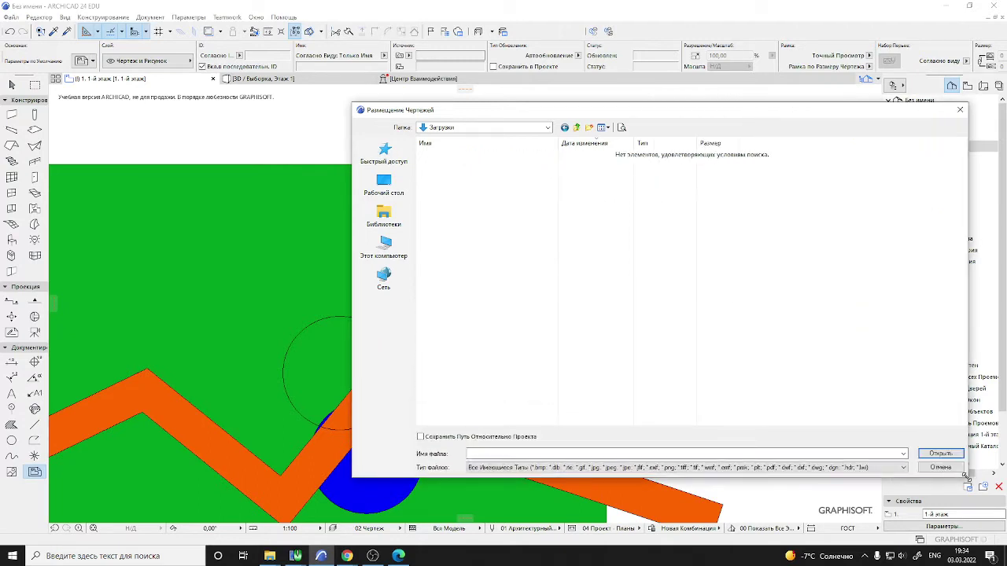
pyautogui.click(598, 469)
pyautogui.click(413, 451)
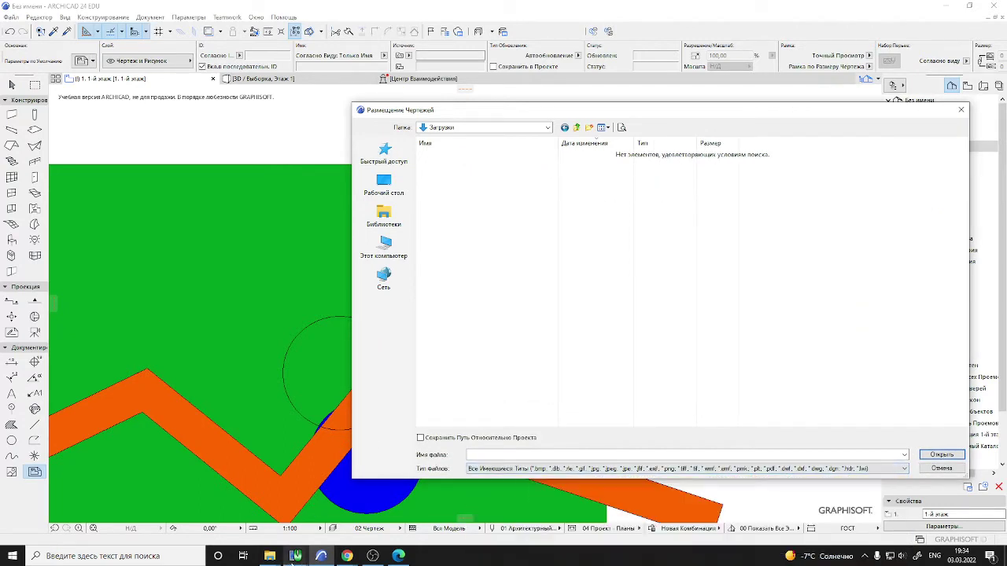
# Move the cut-out-foliage green bush JPG from the фамилия folder to the Загрузки folder
pyautogui.moveTo(269, 556)
pyautogui.click(324, 502)
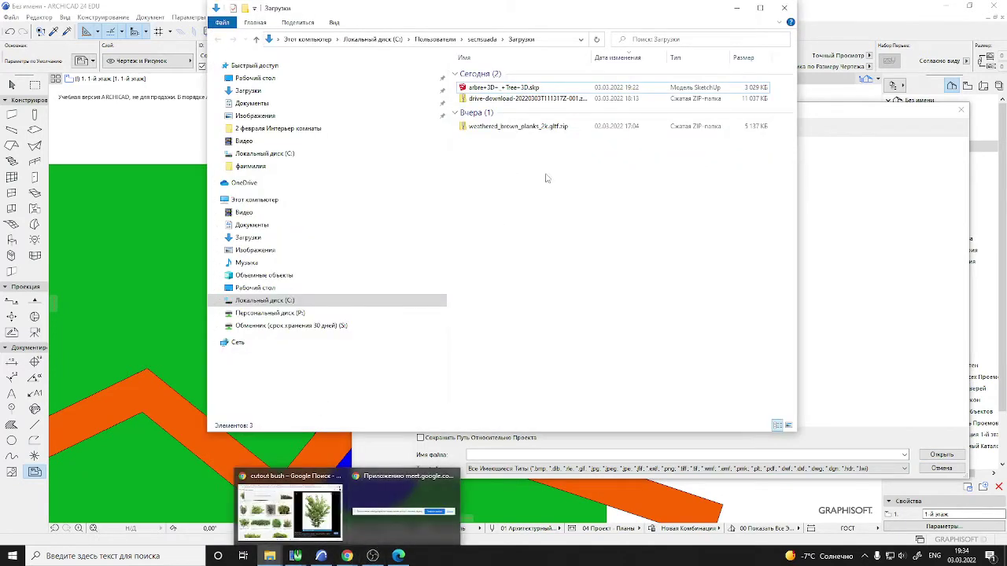
pyautogui.moveTo(269, 556)
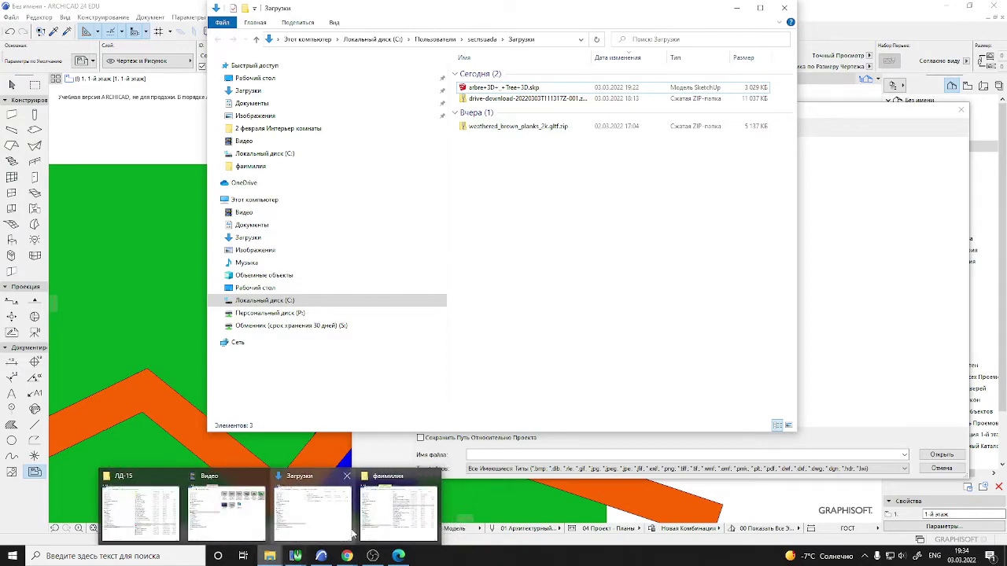
pyautogui.moveTo(240, 516)
pyautogui.moveTo(397, 521)
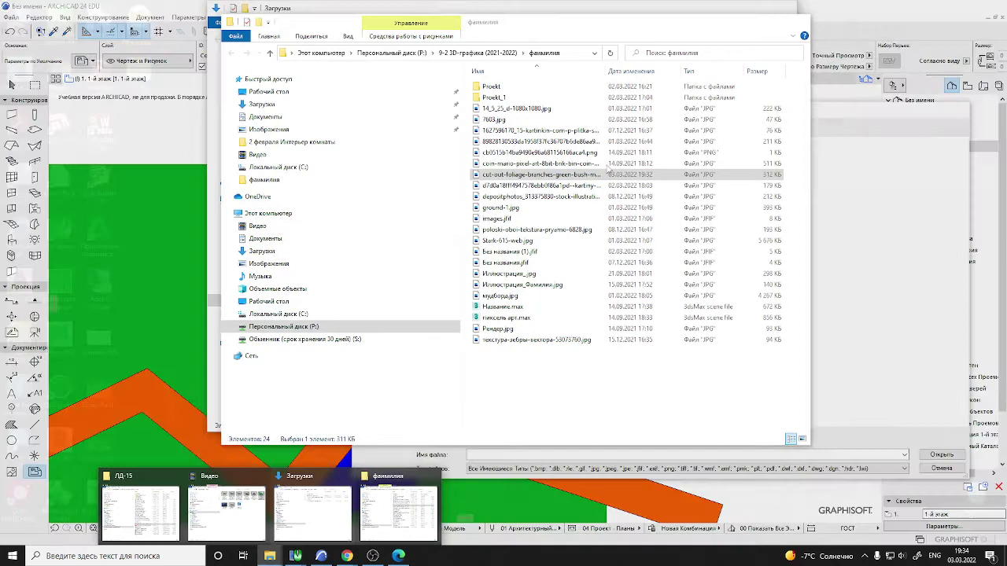
pyautogui.click(312, 512)
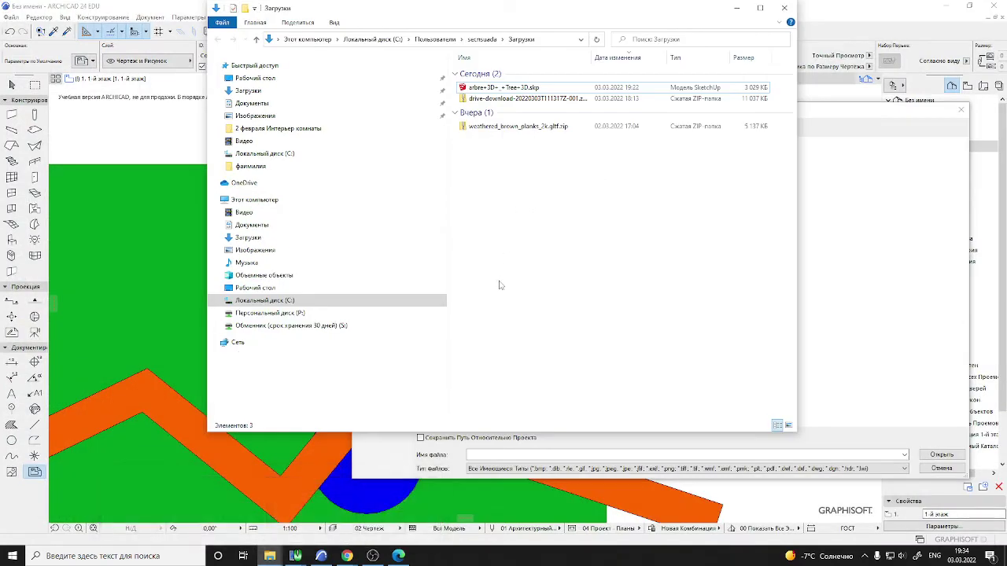
pyautogui.moveTo(269, 556)
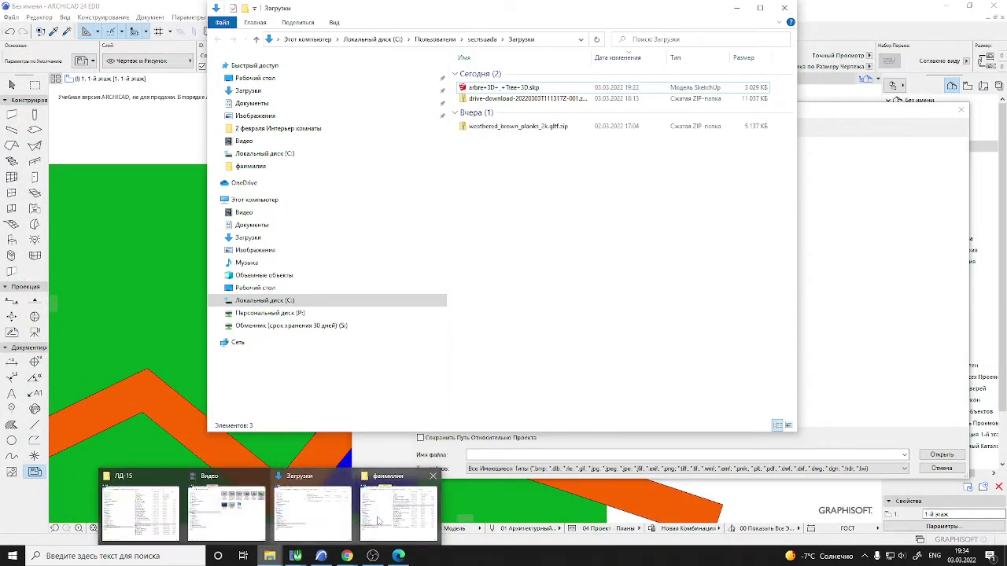
pyautogui.click(398, 515)
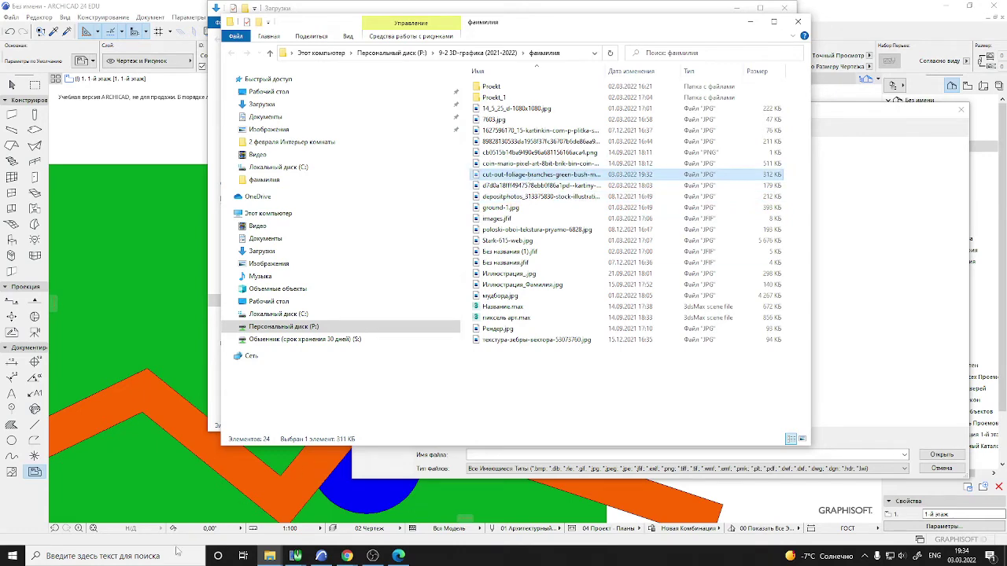
pyautogui.moveTo(269, 556)
pyautogui.click(284, 517)
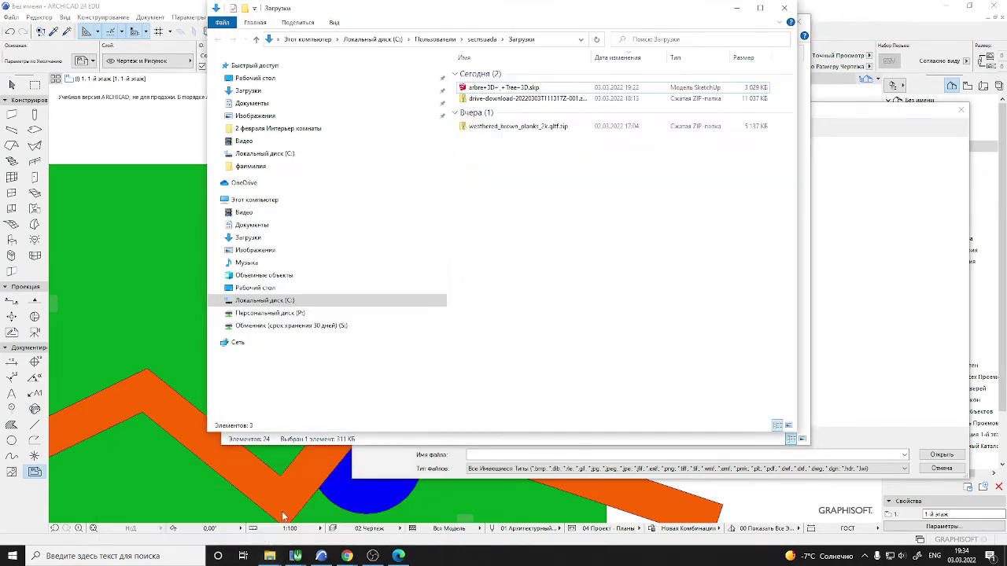
pyautogui.hotkey('ctrl', 'v')
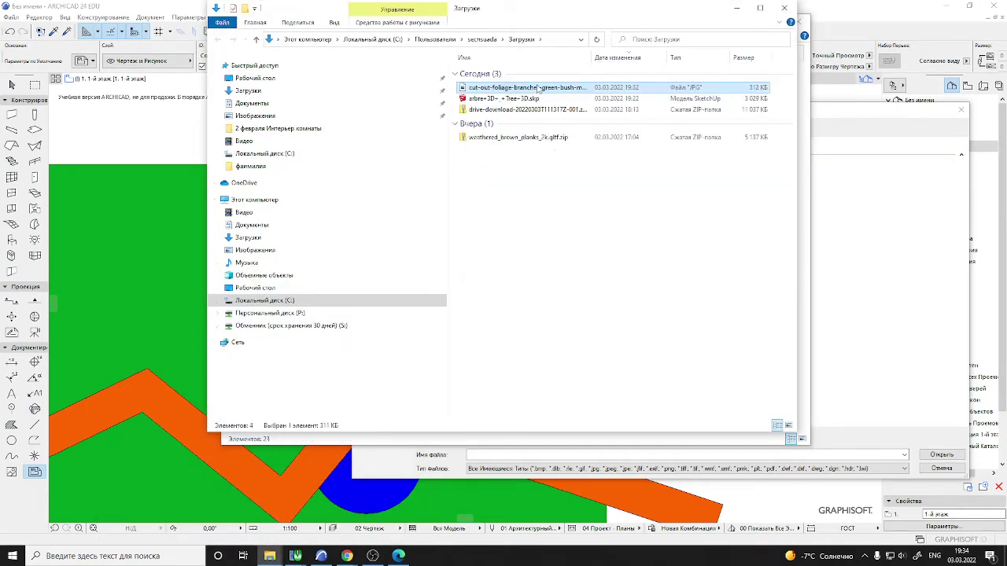
# Shorten the bush image's file name in Загрузки to d-160381167.jpg
pyautogui.press('F2')
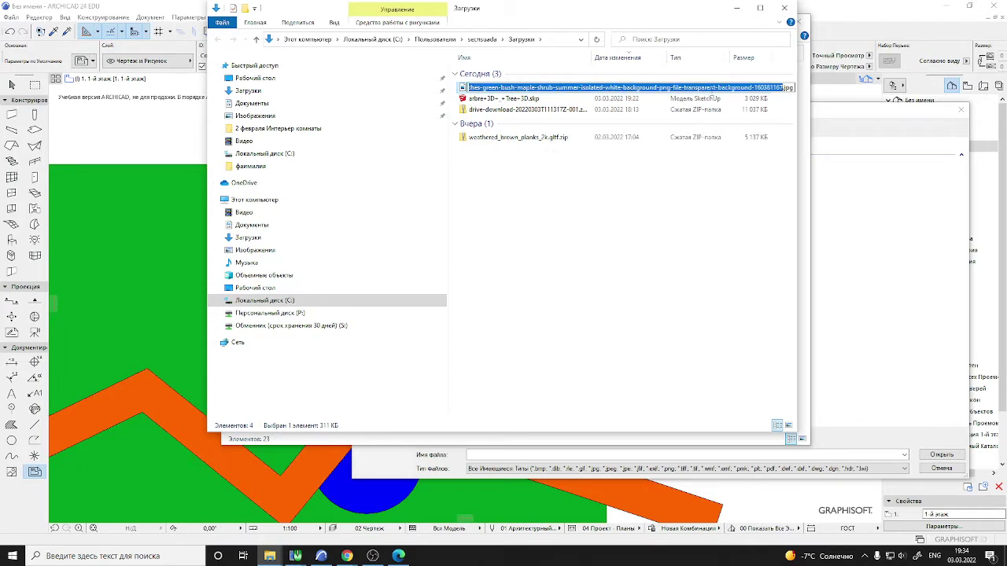
pyautogui.keyDown('shift'); pyautogui.click(747, 88); pyautogui.keyUp('shift')
pyautogui.press('BackSpace')
pyautogui.press('Return')
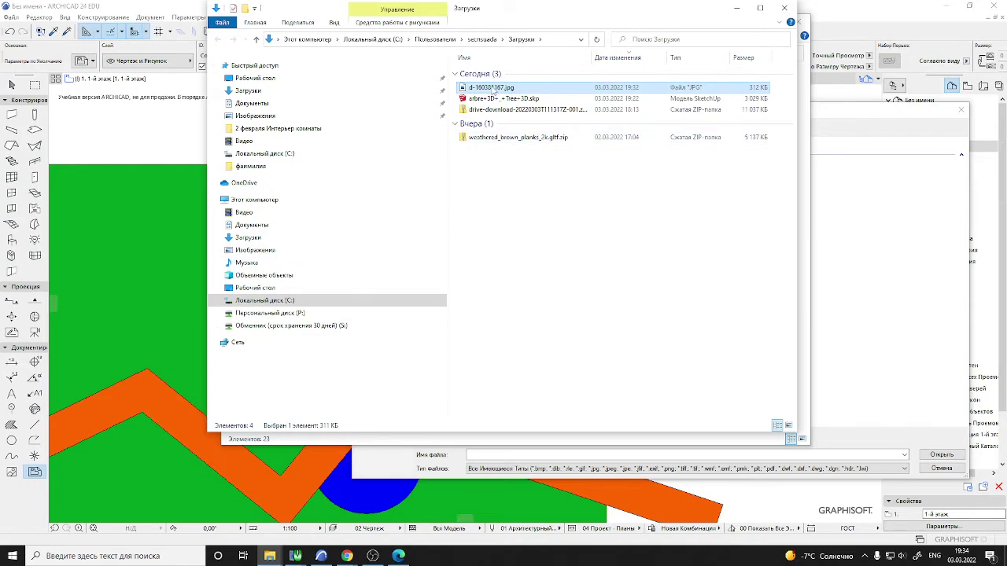
# Return to Archicad's drawing placement dialog and place d-160381167.jpg from Загрузки as an external drawing on the plan
pyautogui.click(146, 5)
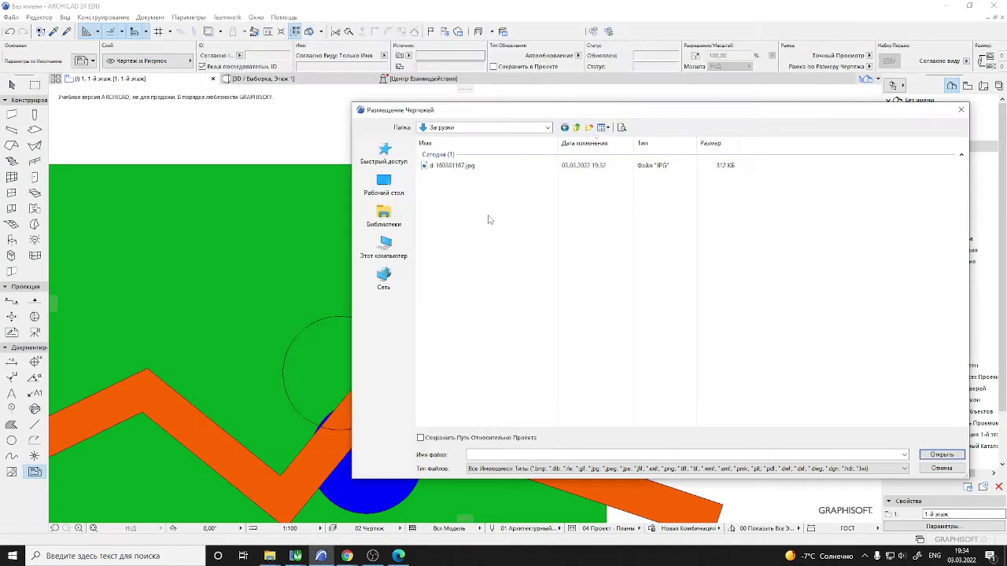
pyautogui.click(464, 167)
pyautogui.click(922, 454)
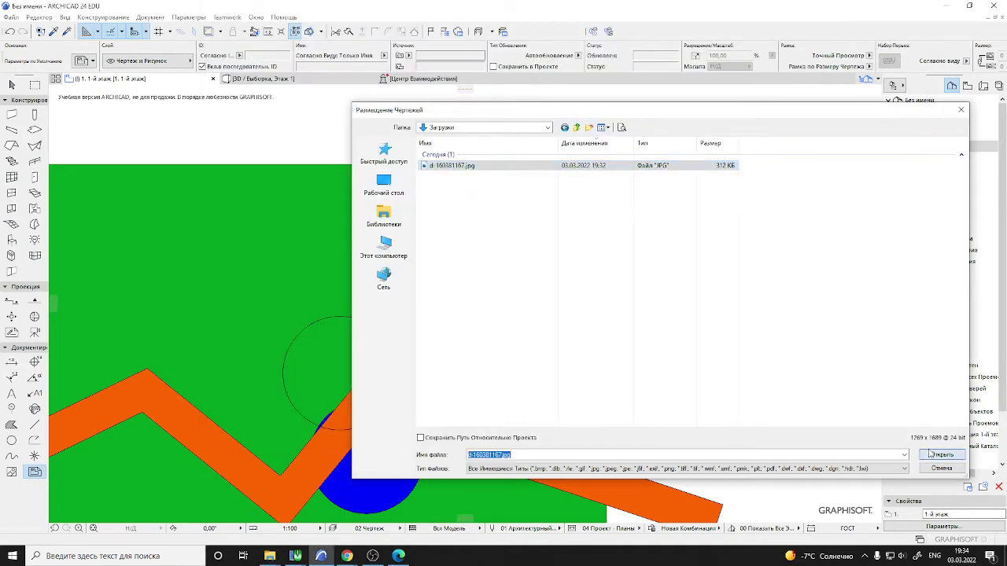
# Bring the partly hidden bush drawing to the front of the display order and move it fully onto the green area
pyautogui.click(11, 84)
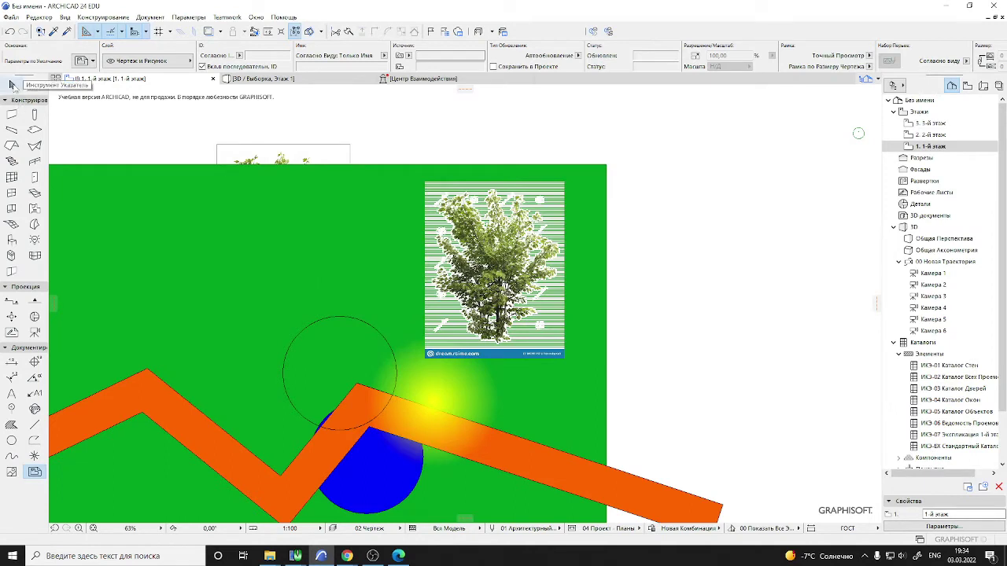
pyautogui.click(288, 159)
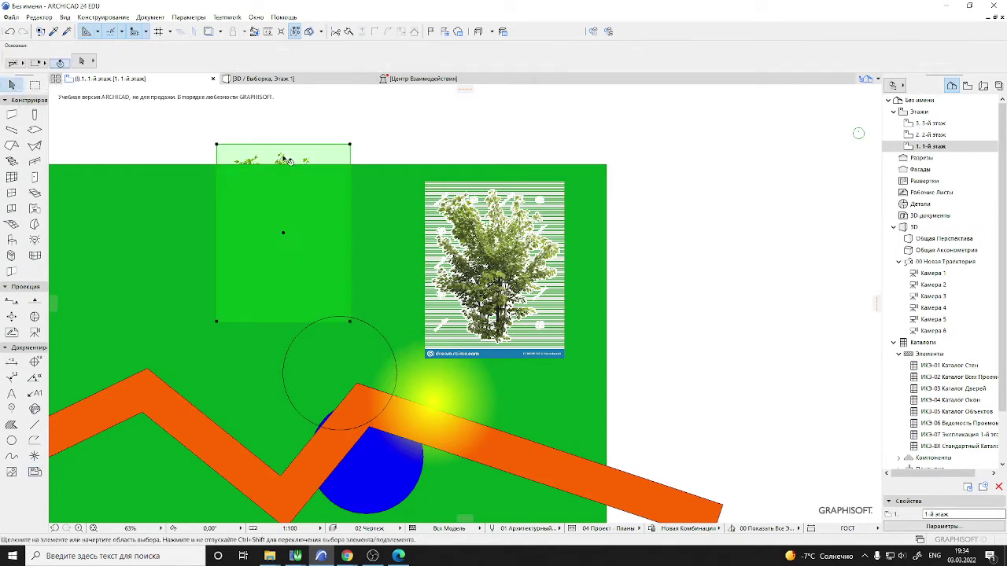
pyautogui.click(41, 17)
pyautogui.moveTo(114, 194)
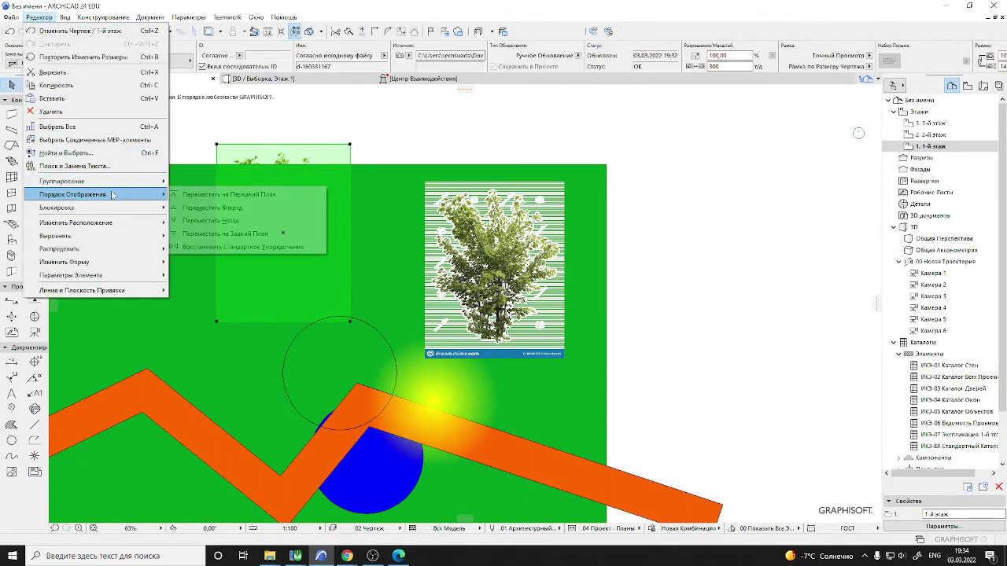
pyautogui.click(179, 197)
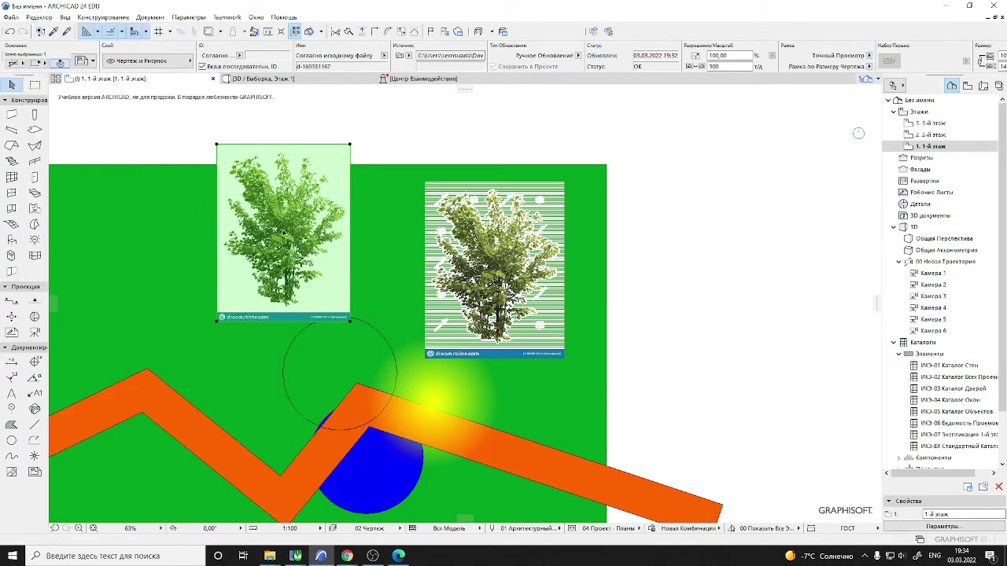
pyautogui.moveTo(287, 238)
pyautogui.mouseDown()
pyautogui.moveTo(330, 283)
pyautogui.moveTo(238, 290)
pyautogui.mouseUp()
# Start subtracting a polygon from the bush drawing at the trunk's base and trace its outline up along the lower-right foliage
pyautogui.moveTo(225, 261); pyautogui.dragTo(315, 257, button='middle')
pyautogui.scroll(3, 470, 236)
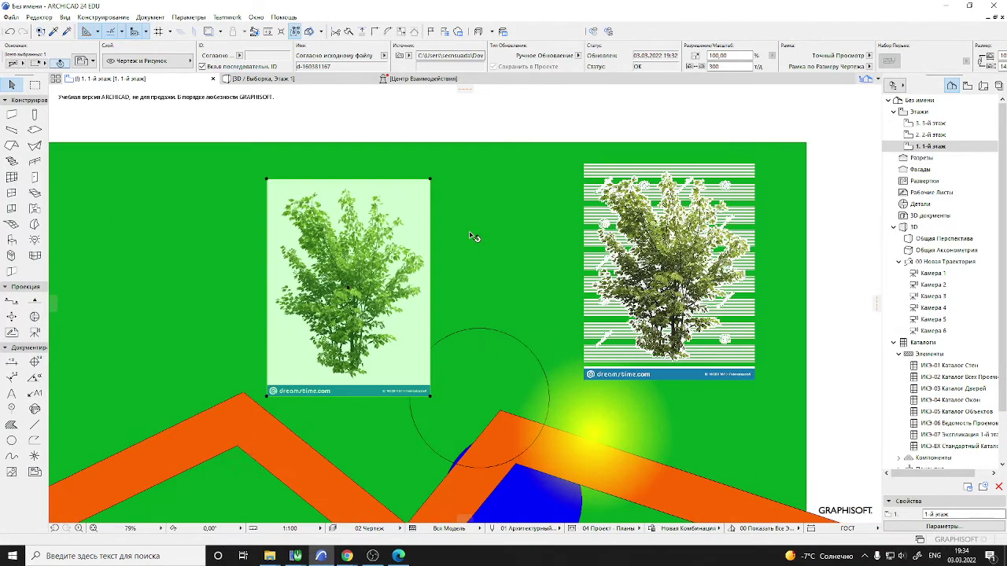
pyautogui.click(424, 170)
pyautogui.click(516, 236)
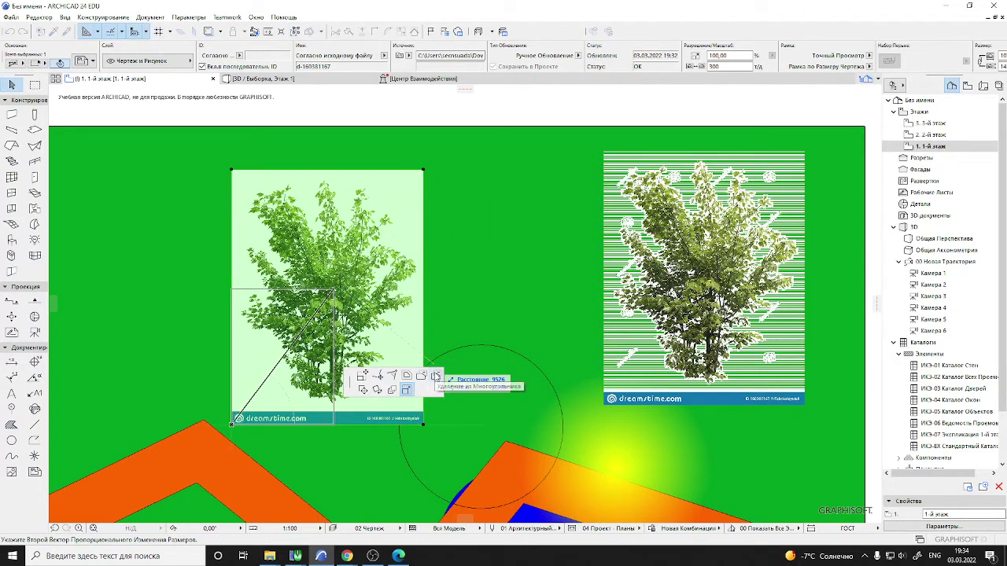
pyautogui.click(435, 376)
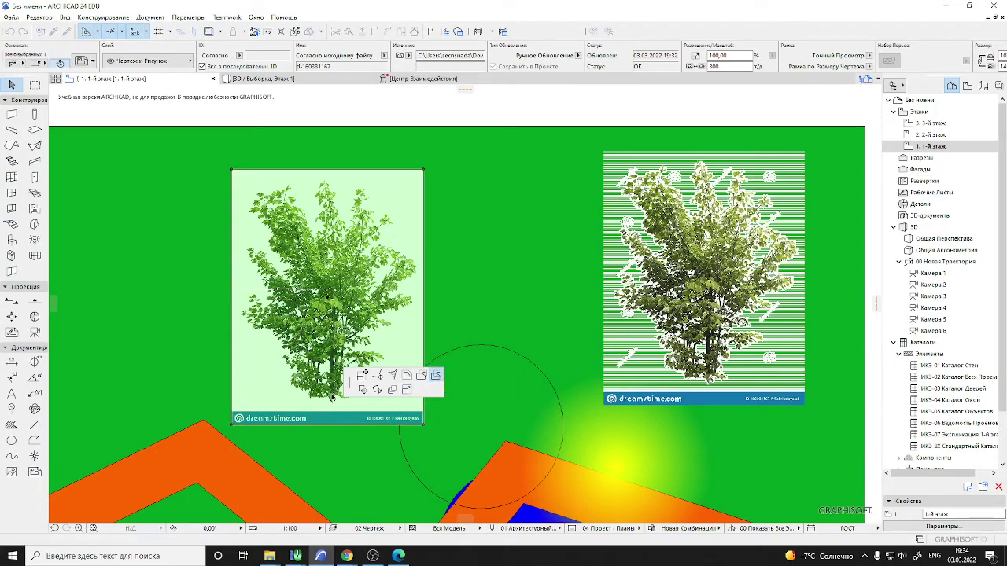
pyautogui.click(333, 401)
pyautogui.scroll(6, 332, 397)
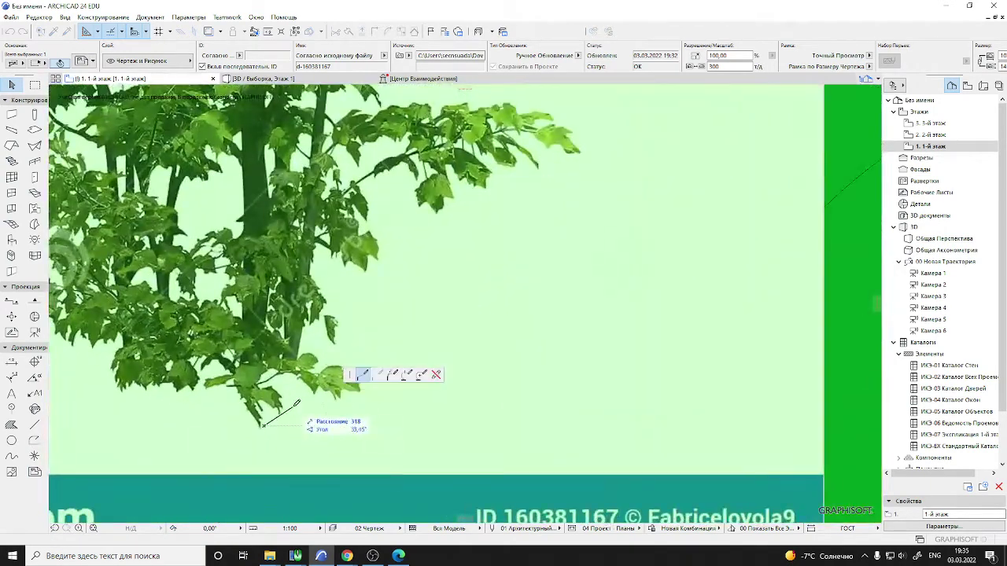
pyautogui.click(284, 406)
pyautogui.click(275, 376)
pyautogui.click(348, 391)
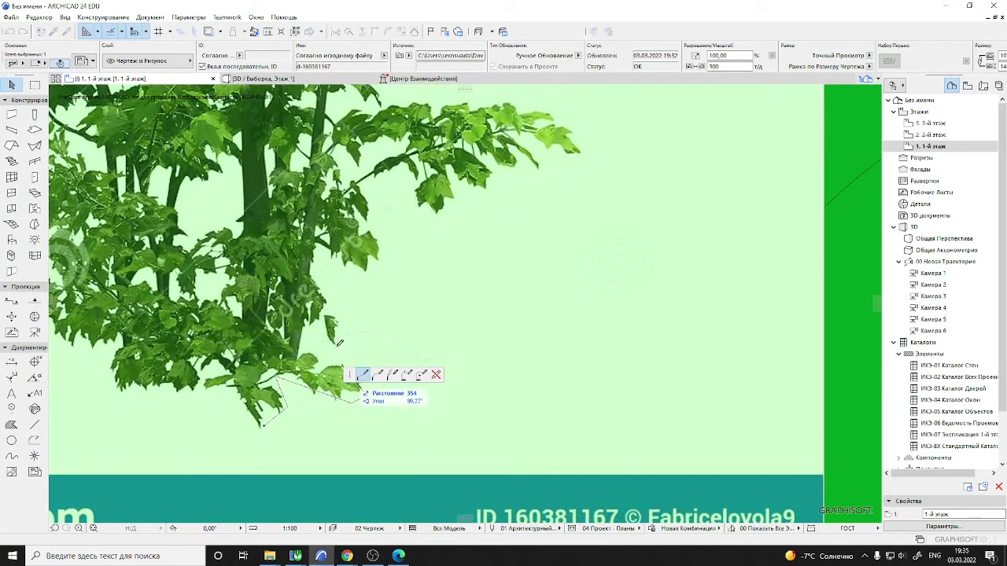
pyautogui.click(364, 390)
pyautogui.click(312, 343)
pyautogui.click(340, 338)
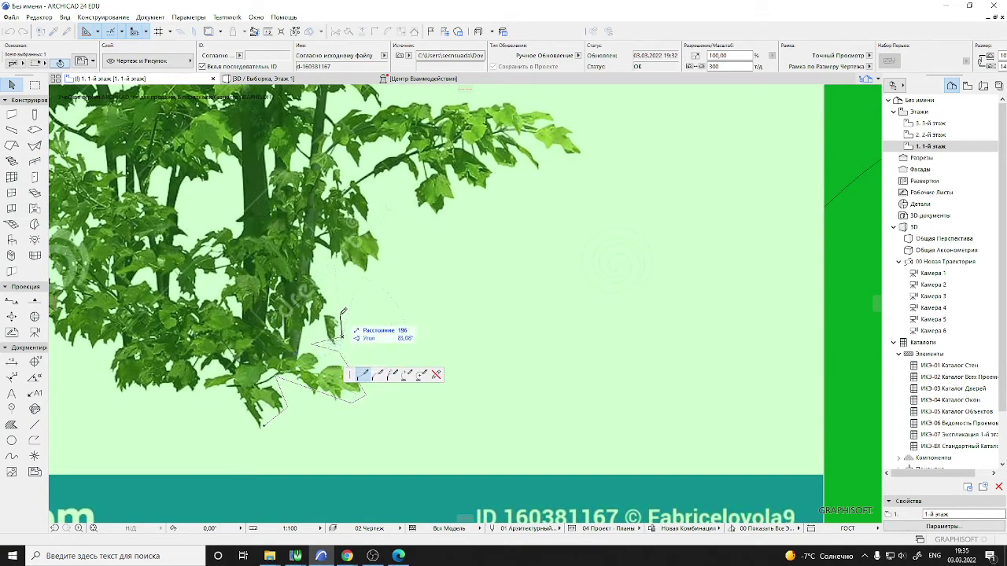
pyautogui.click(336, 303)
pyautogui.click(319, 246)
pyautogui.click(355, 277)
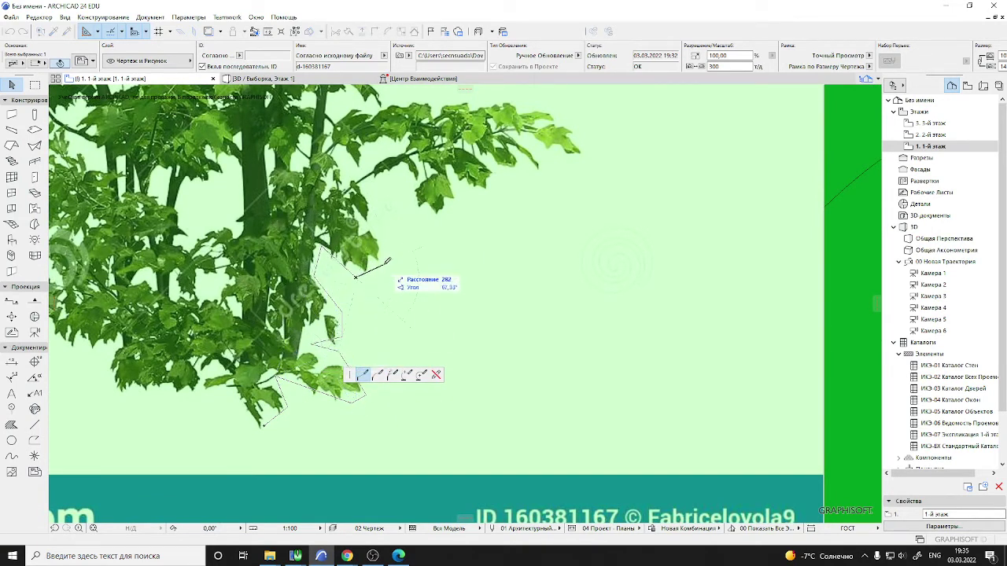
# Continue the subtraction outline around the lower-right branch and up the right side of the foliage to the crown
pyautogui.click(384, 262)
pyautogui.click(368, 188)
pyautogui.click(395, 162)
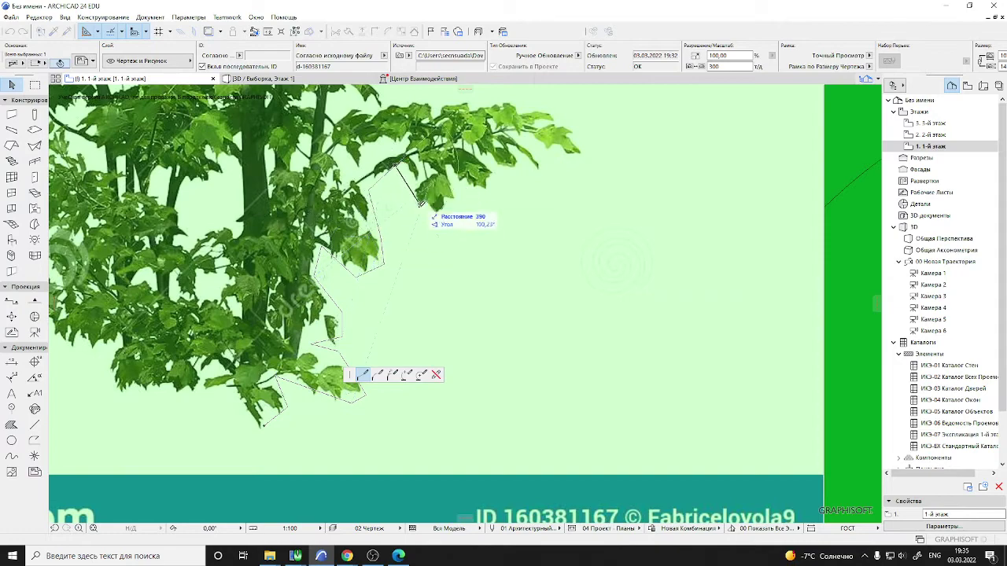
pyautogui.click(425, 219)
pyautogui.click(457, 203)
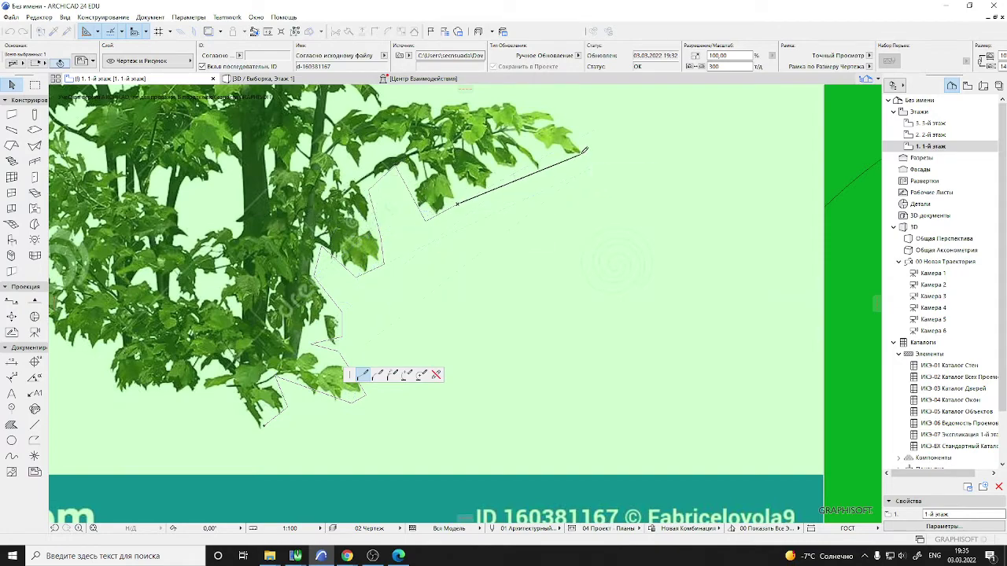
pyautogui.click(584, 149)
pyautogui.scroll(-3, 558, 118)
pyautogui.scroll(2, 562, 130)
pyautogui.click(477, 237)
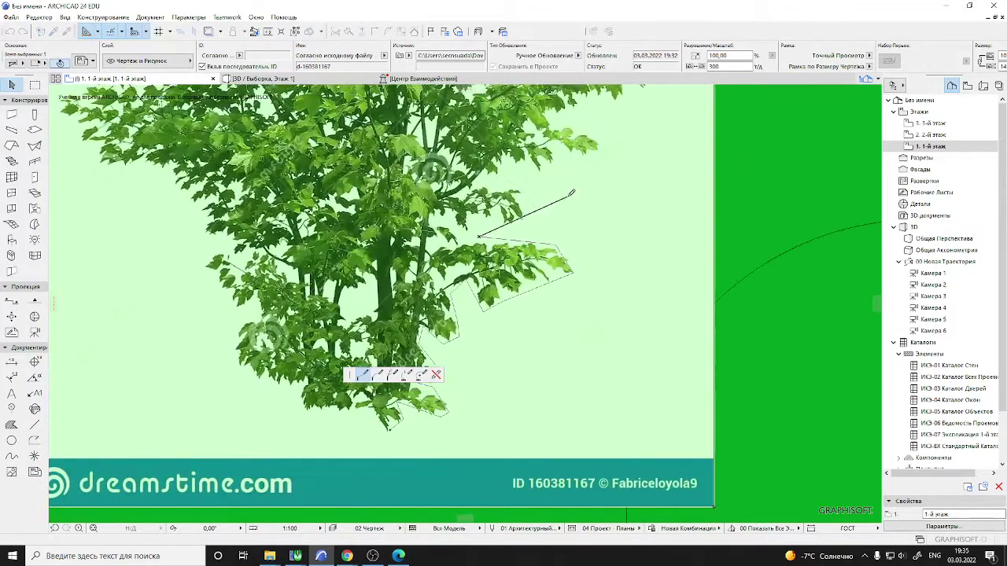
pyautogui.scroll(-3, 572, 192)
pyautogui.scroll(-1, 542, 228)
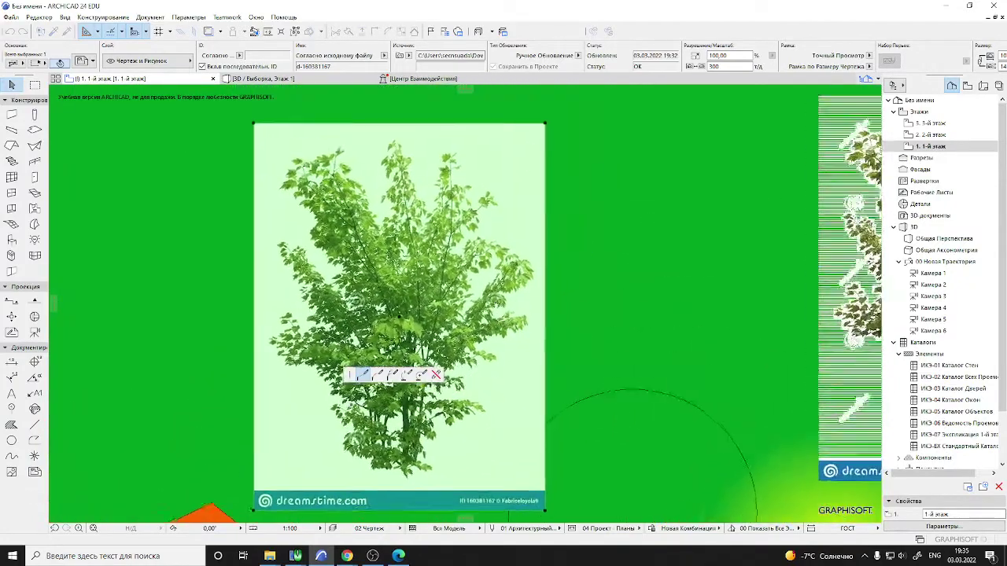
pyautogui.scroll(-1, 497, 303)
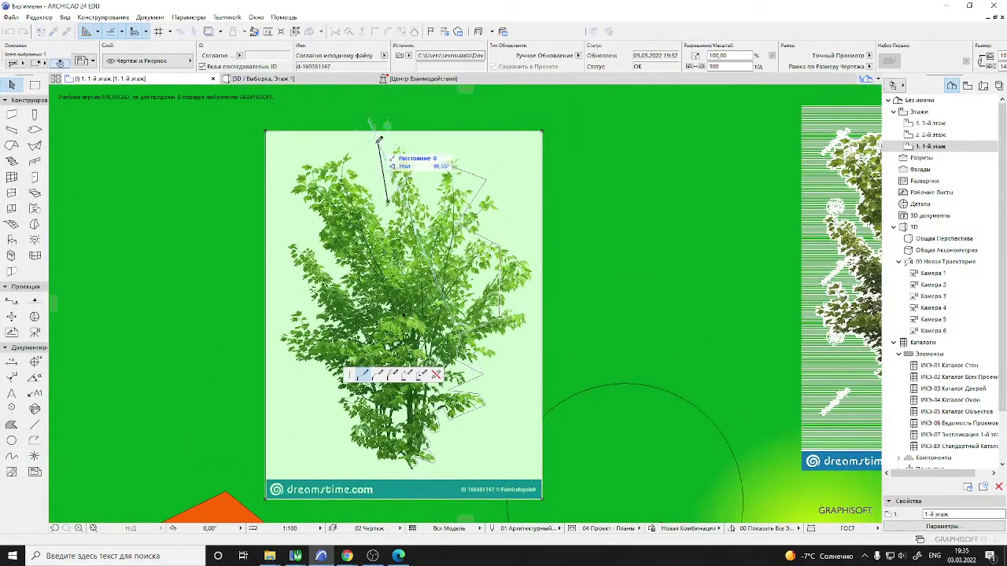
pyautogui.scroll(-2, 381, 133)
# Route the outline above and around the outside of the drawing's right side and close it at the trunk's base to cut off that background
pyautogui.click(356, 139)
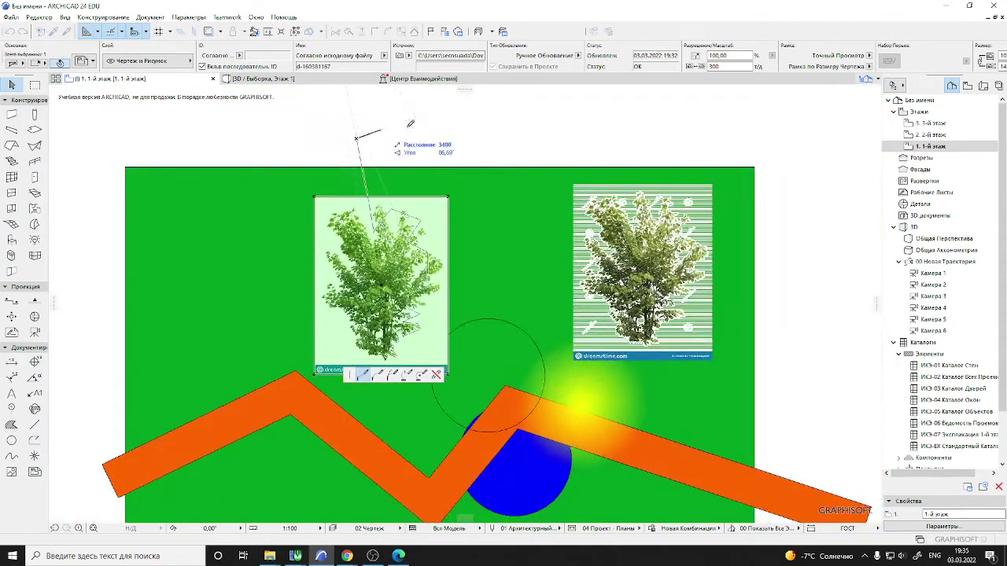
pyautogui.click(522, 119)
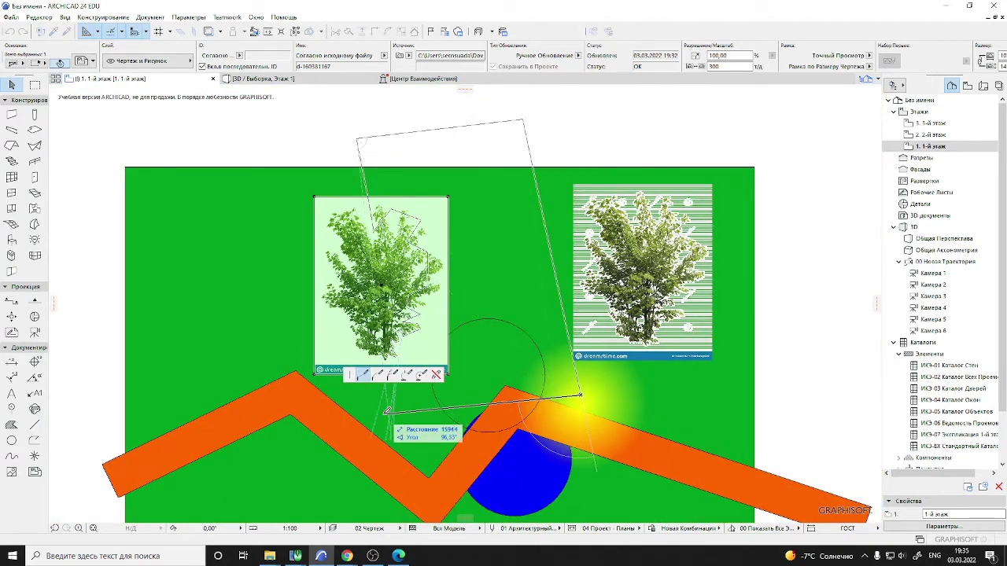
pyautogui.scroll(1, 388, 346)
pyautogui.scroll(1, 386, 345)
pyautogui.moveTo(387, 345); pyautogui.dragTo(634, 304, button='middle')
pyautogui.scroll(-1, 647, 302)
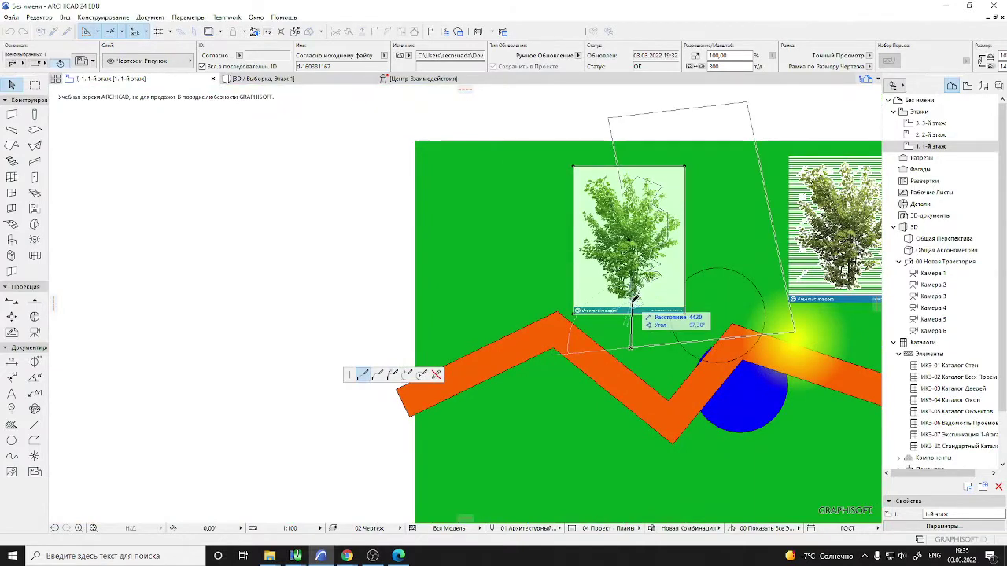
pyautogui.click(633, 299)
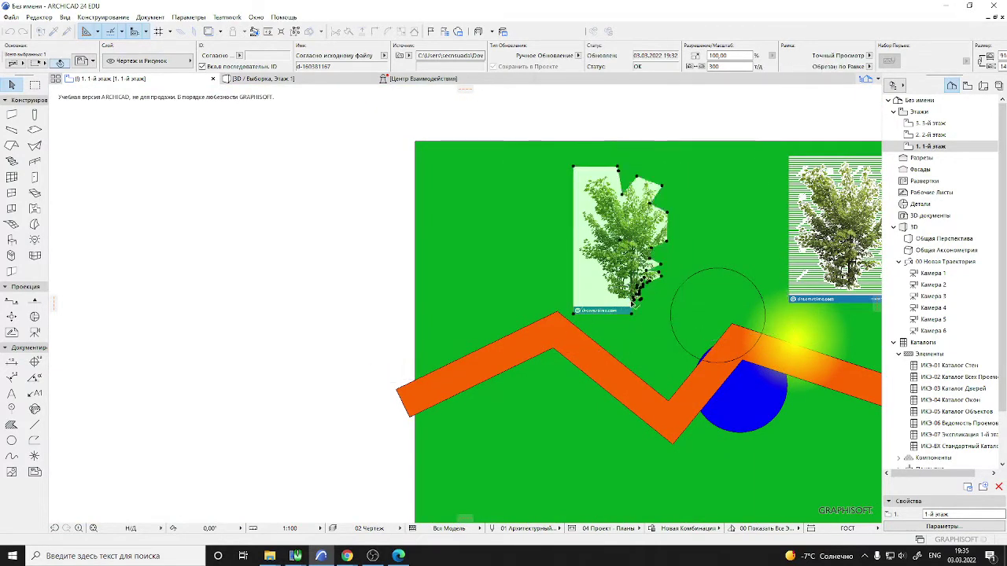
pyautogui.scroll(3, 686, 235)
pyautogui.moveTo(601, 405); pyautogui.dragTo(551, 442, button='middle')
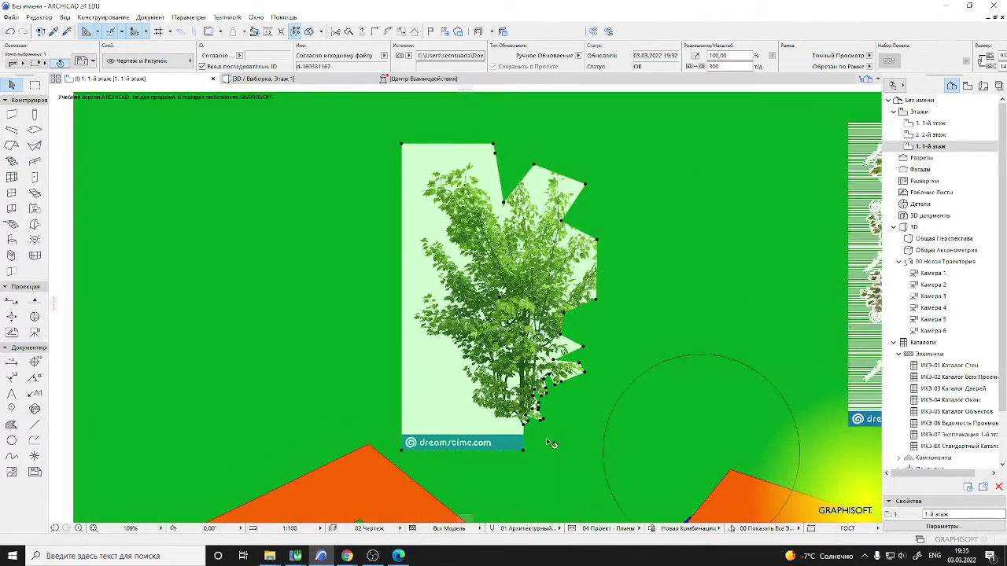